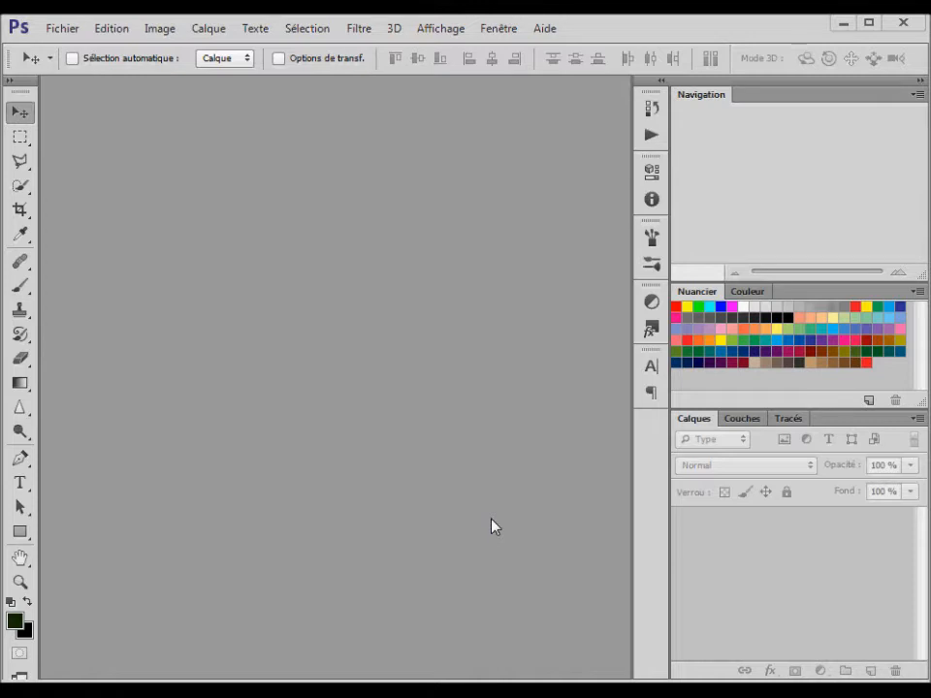
# Open the UV layout image tableau_map from the creation folder inside the tableau folder.
pyautogui.click(60, 28)
pyautogui.click(73, 66)
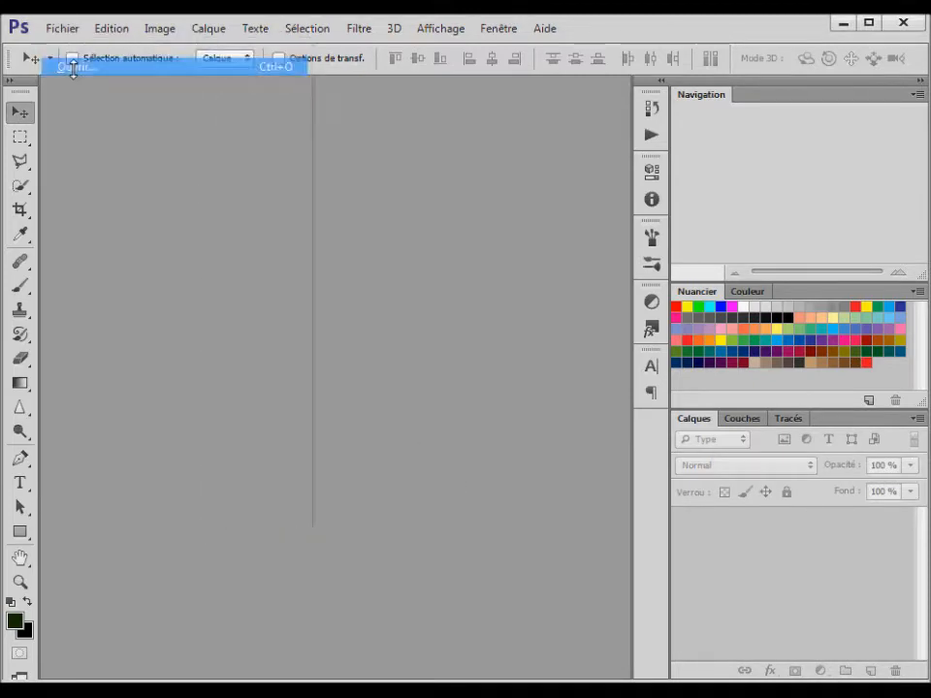
pyautogui.click(575, 71)
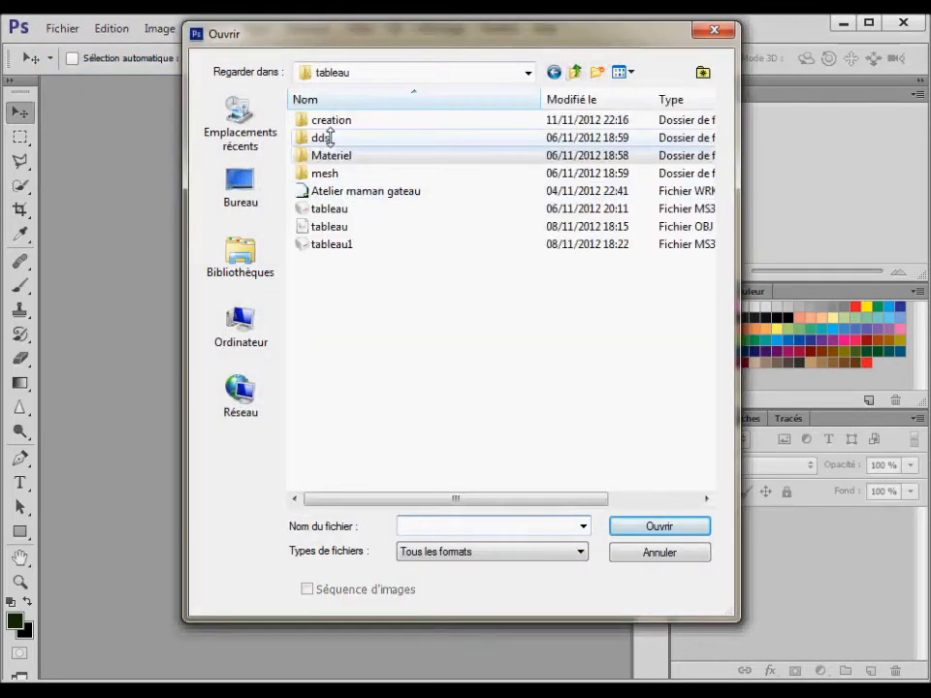
pyautogui.doubleClick(318, 120)
pyautogui.doubleClick(438, 145)
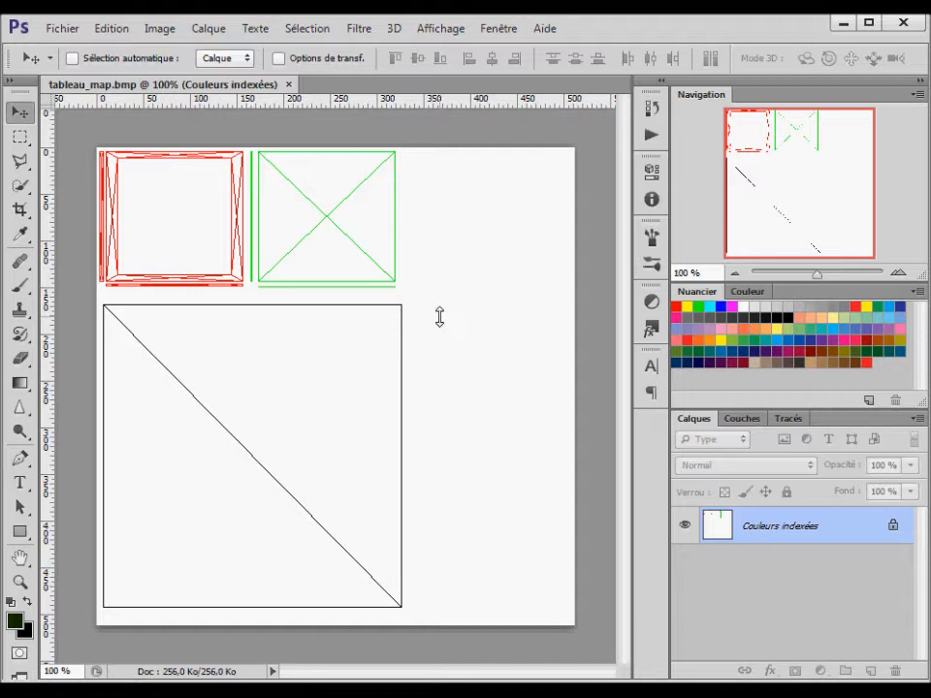
# Open the picture sorciere.jpg from the Materiel folder inside the tableau folder.
pyautogui.click(61, 28)
pyautogui.click(101, 66)
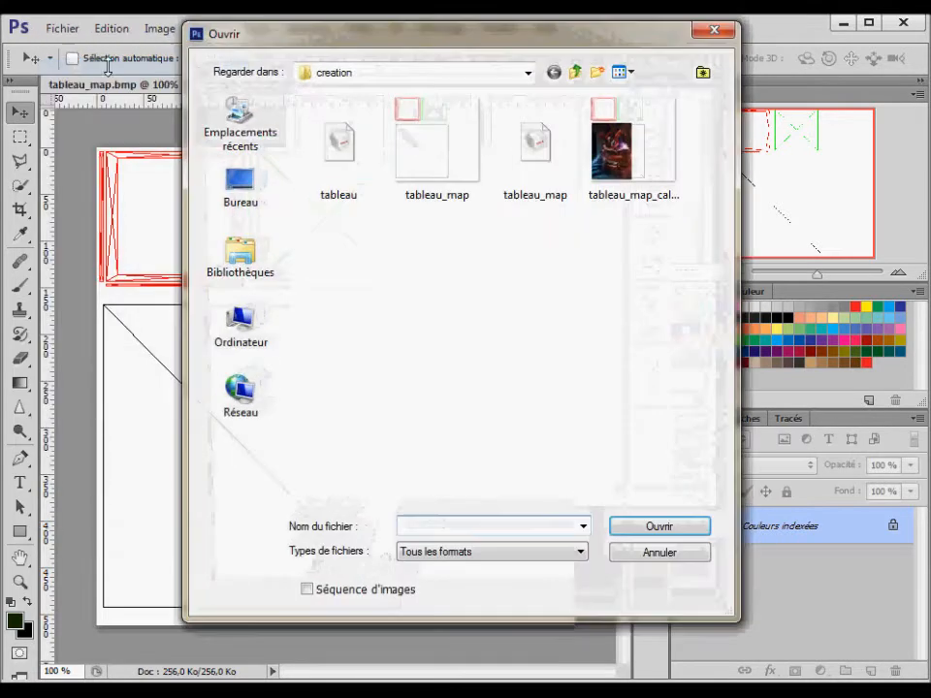
pyautogui.click(575, 72)
pyautogui.doubleClick(331, 155)
pyautogui.doubleClick(329, 137)
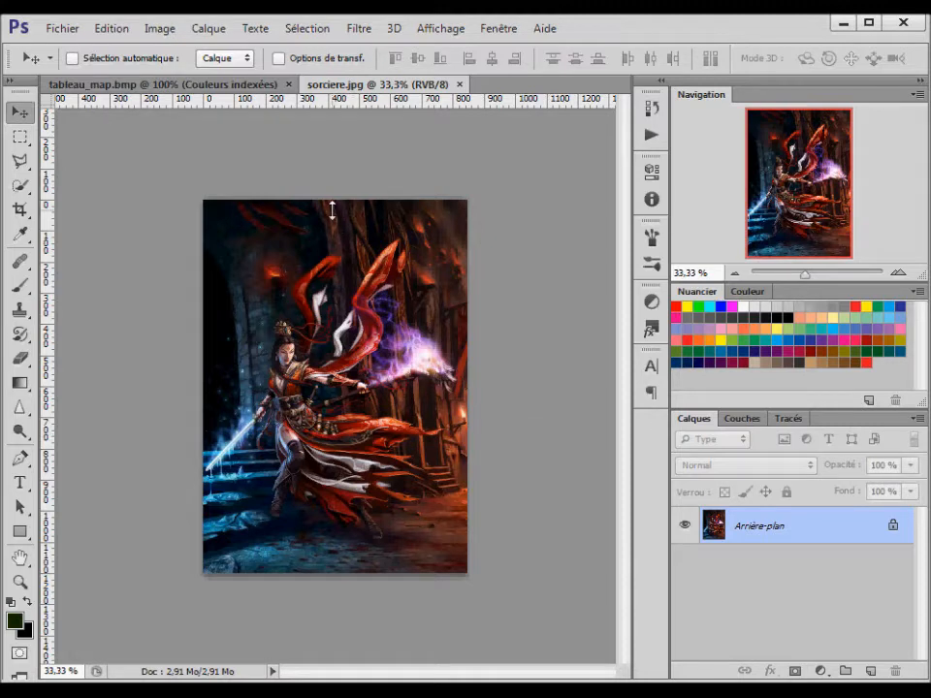
# Resize sorciere.jpg proportionally to a height of 400 pixels.
pyautogui.click(187, 85)
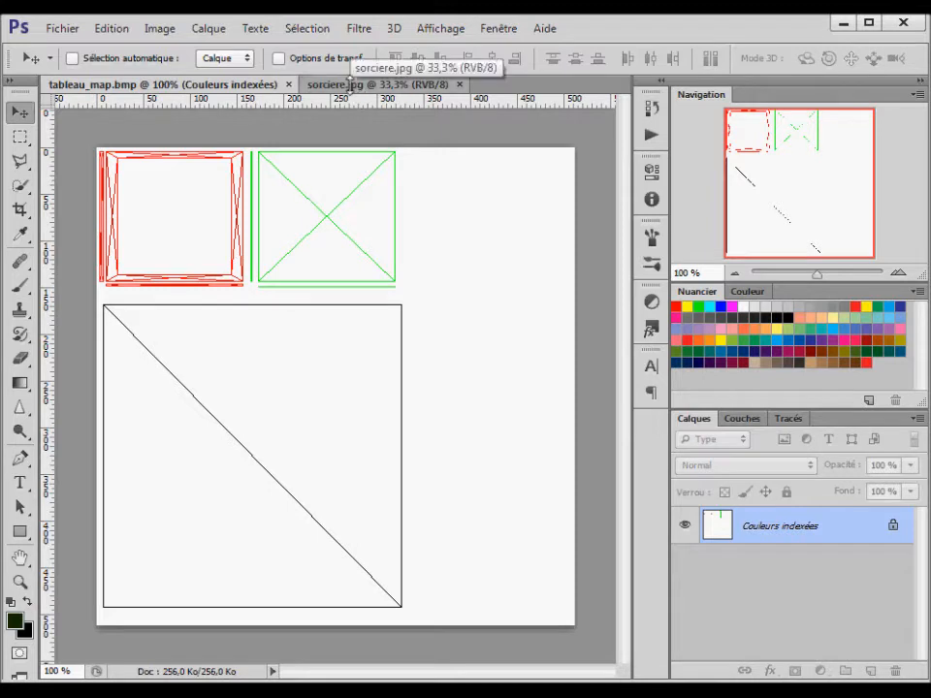
pyautogui.click(349, 85)
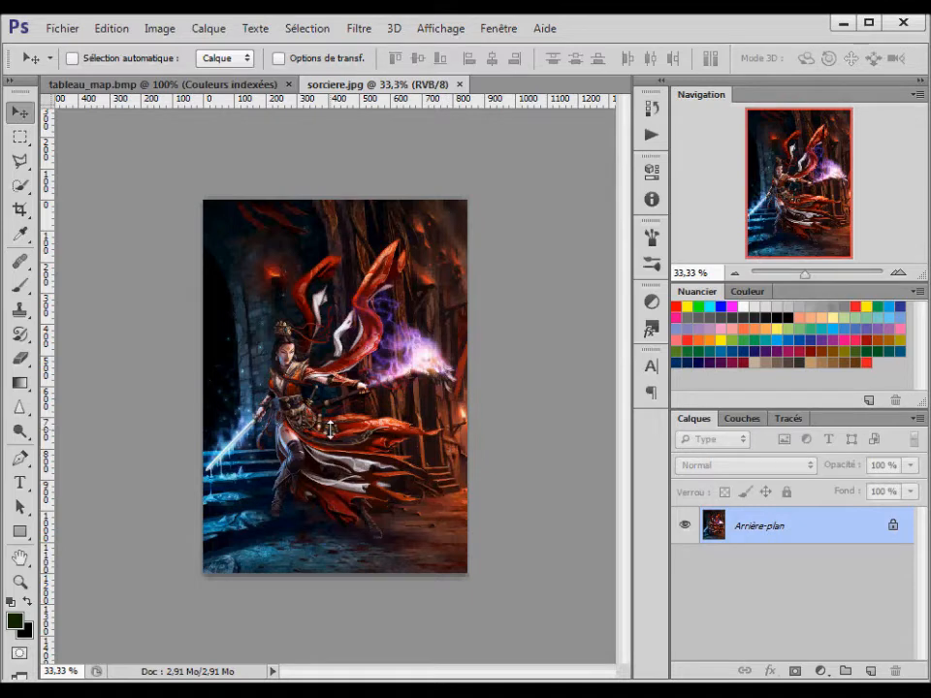
pyautogui.hotkey('ctrl', 'alt', 'i')
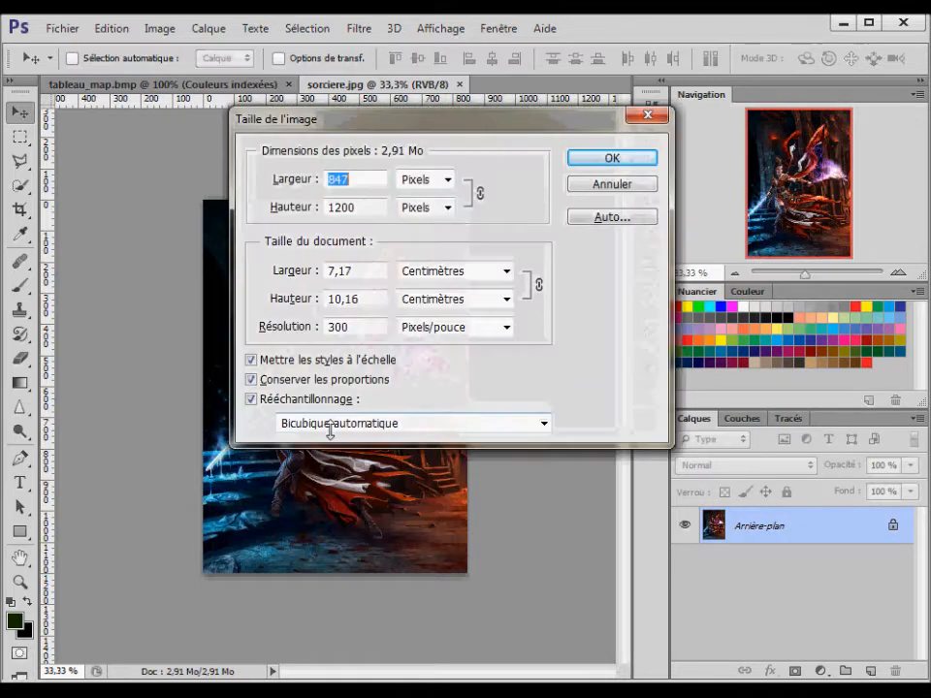
pyautogui.write('400')
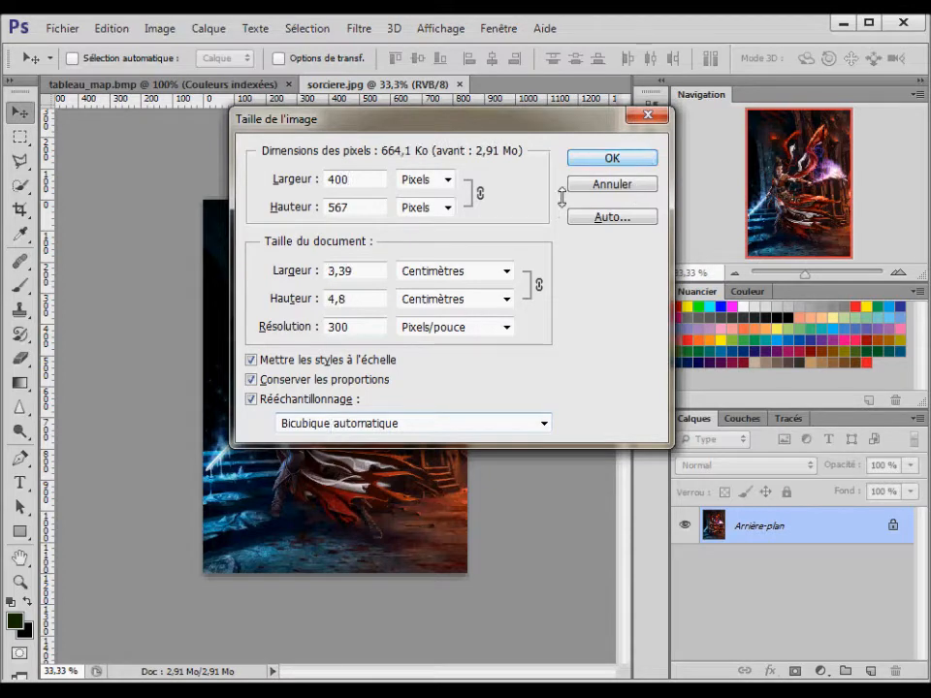
pyautogui.doubleClick(356, 207)
pyautogui.write('40')
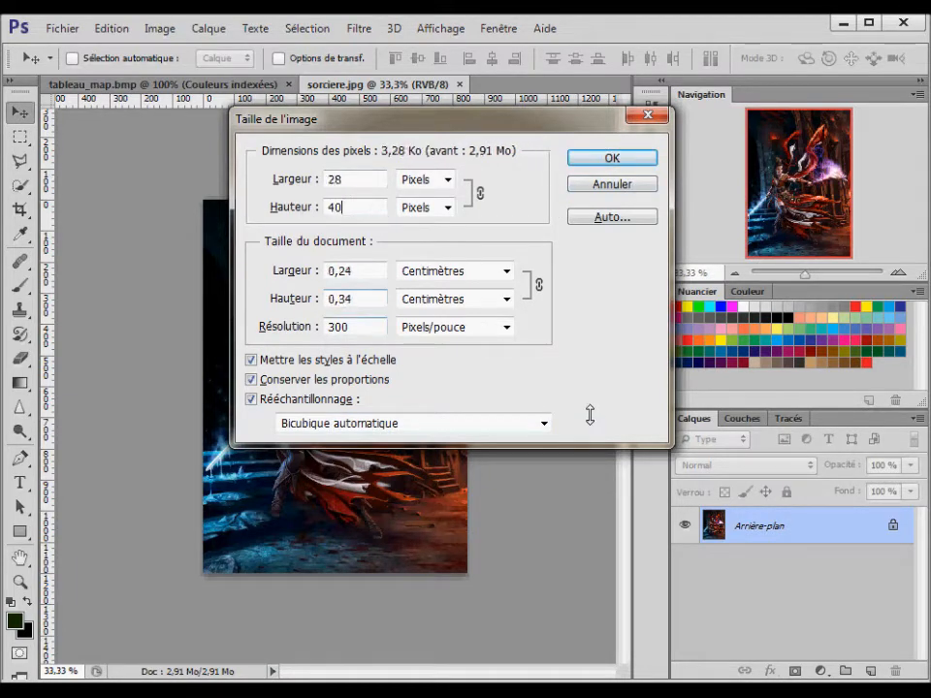
pyautogui.write('0')
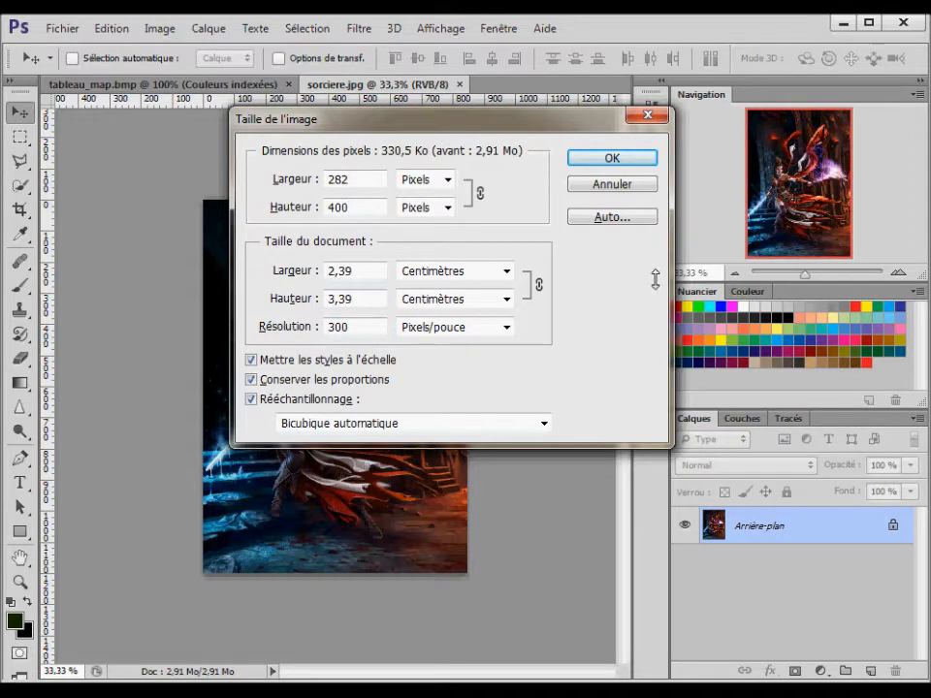
pyautogui.click(612, 159)
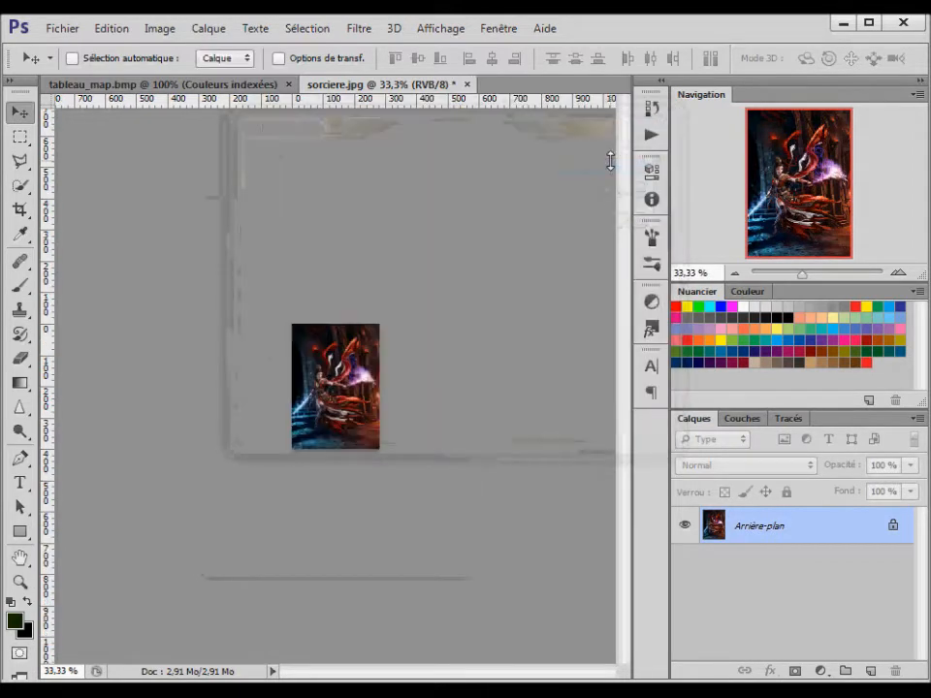
pyautogui.click(898, 272)
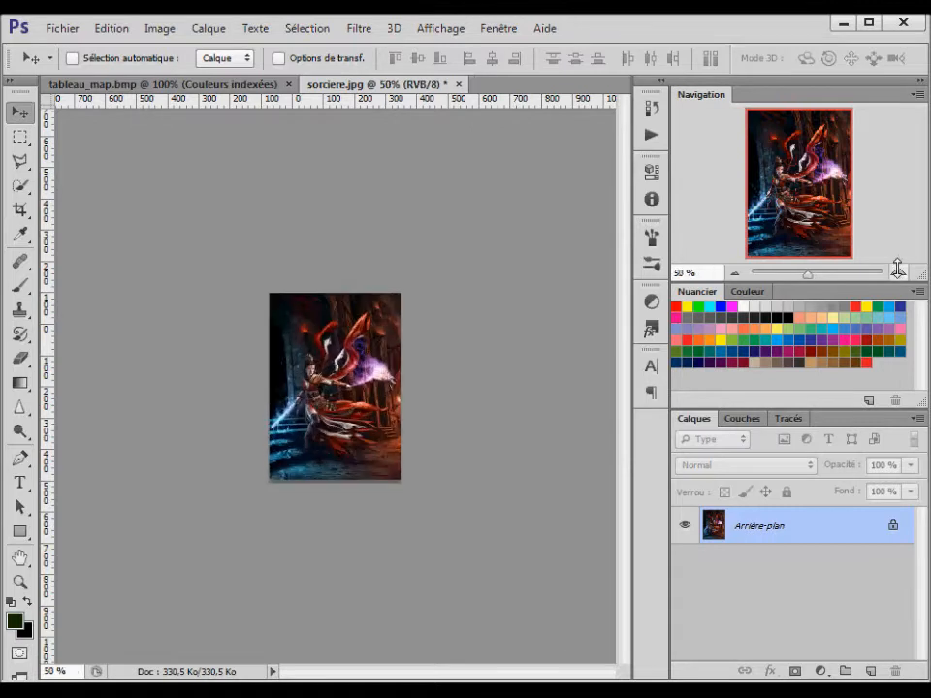
pyautogui.click(898, 273)
pyautogui.click(898, 273)
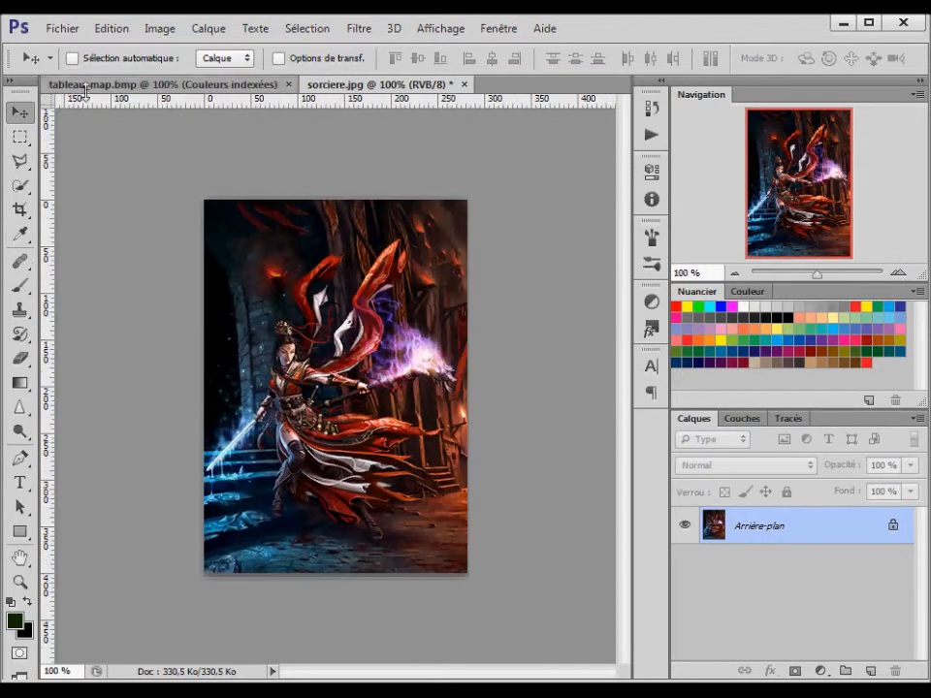
# Convert tableau_map.bmp from indexed colours to RGB colour mode (Couleurs RVB).
pyautogui.click(155, 85)
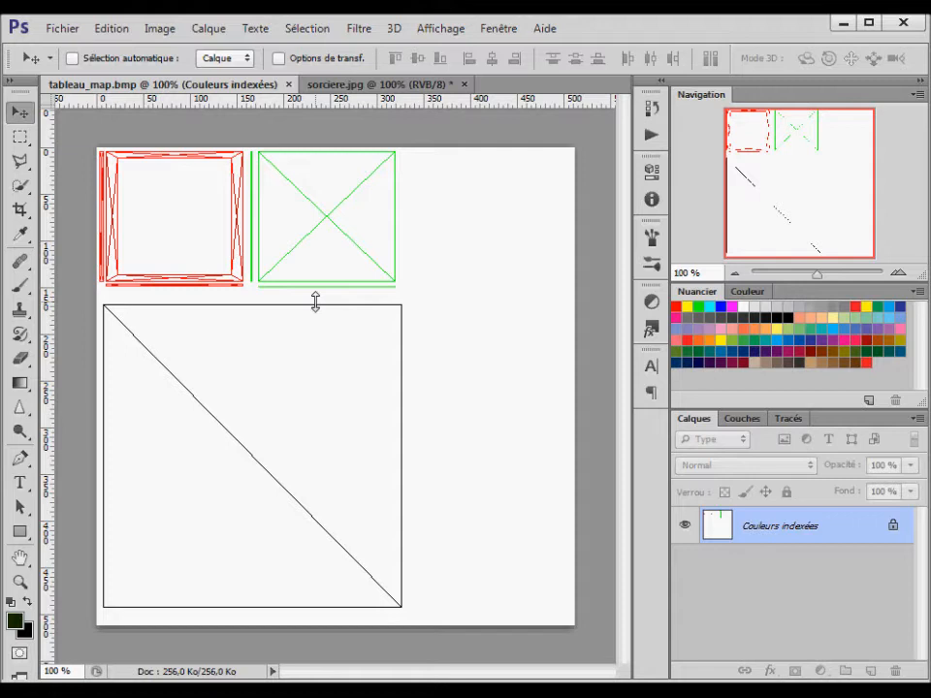
pyautogui.click(158, 28)
pyautogui.moveTo(163, 48)
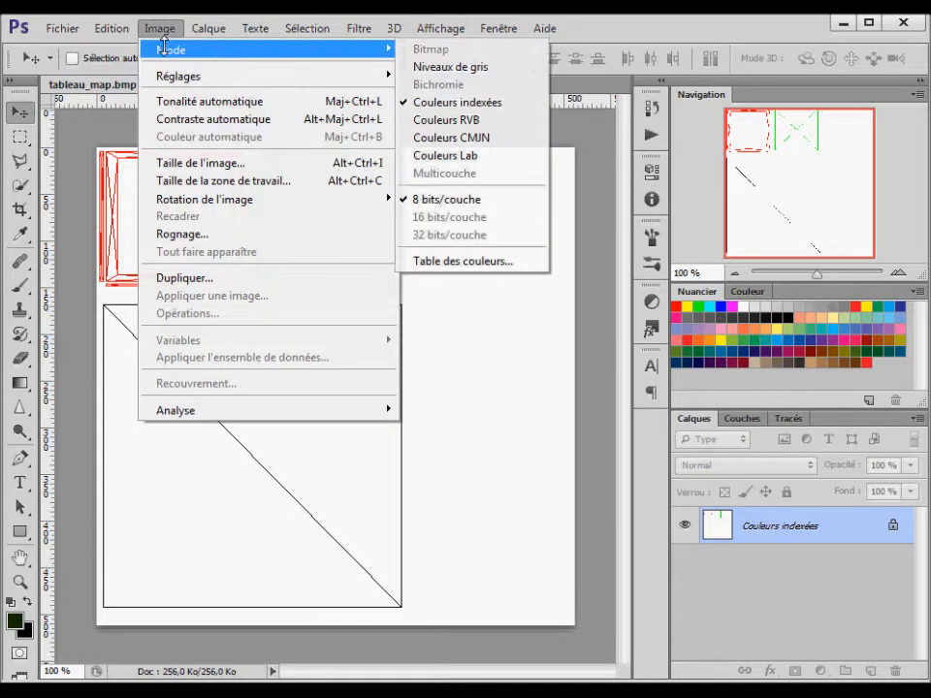
pyautogui.click(472, 120)
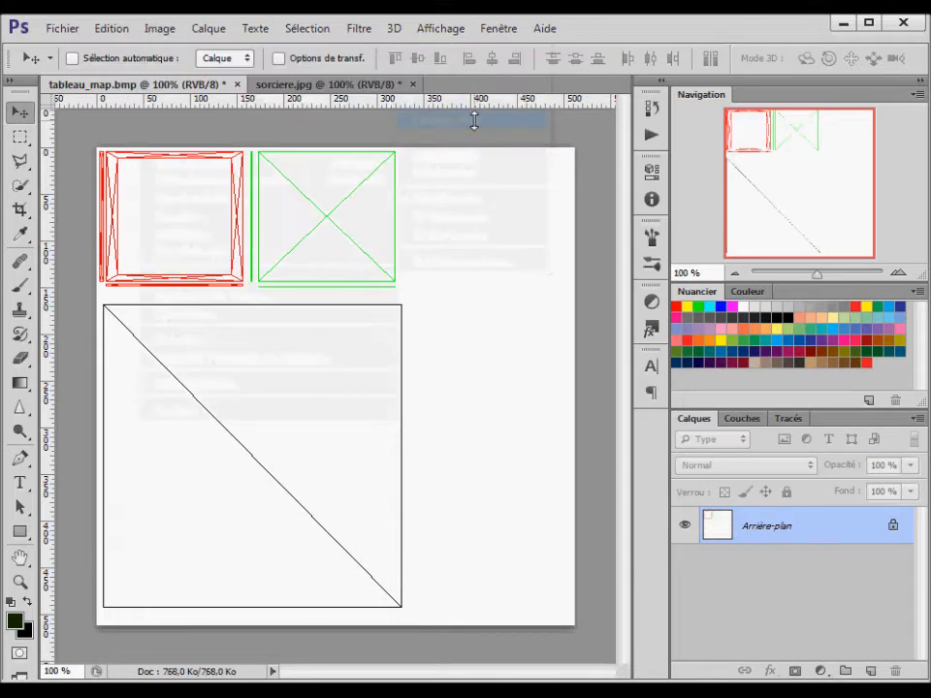
# Copy the whole sorciere.jpg picture into tableau_map.bmp and scale it to about 82% to fit the height of the large black outline.
pyautogui.click(308, 85)
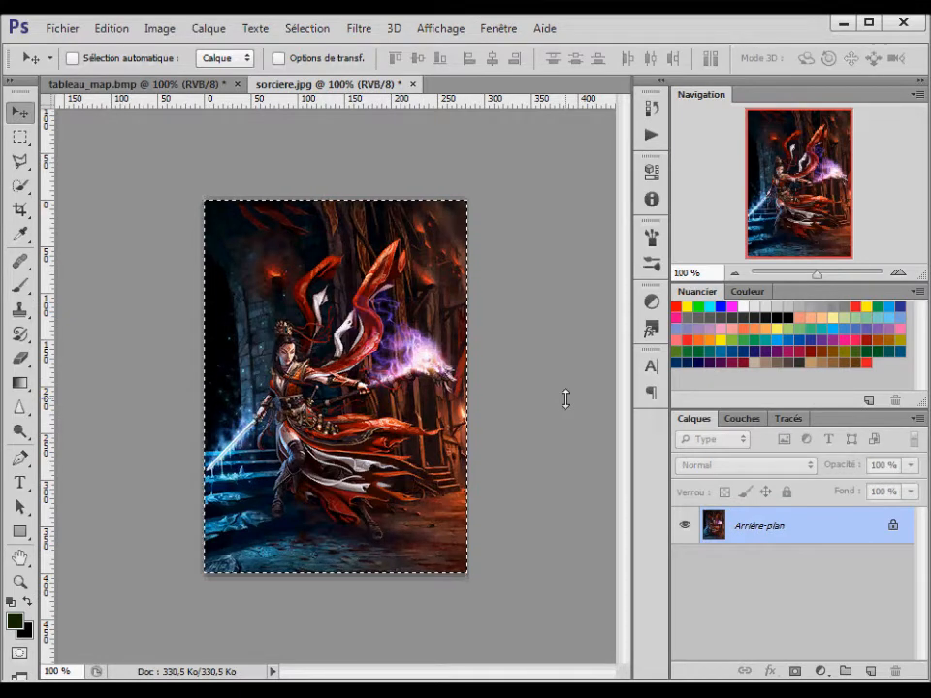
pyautogui.moveTo(173, 85); pyautogui.dragTo(251, 494)
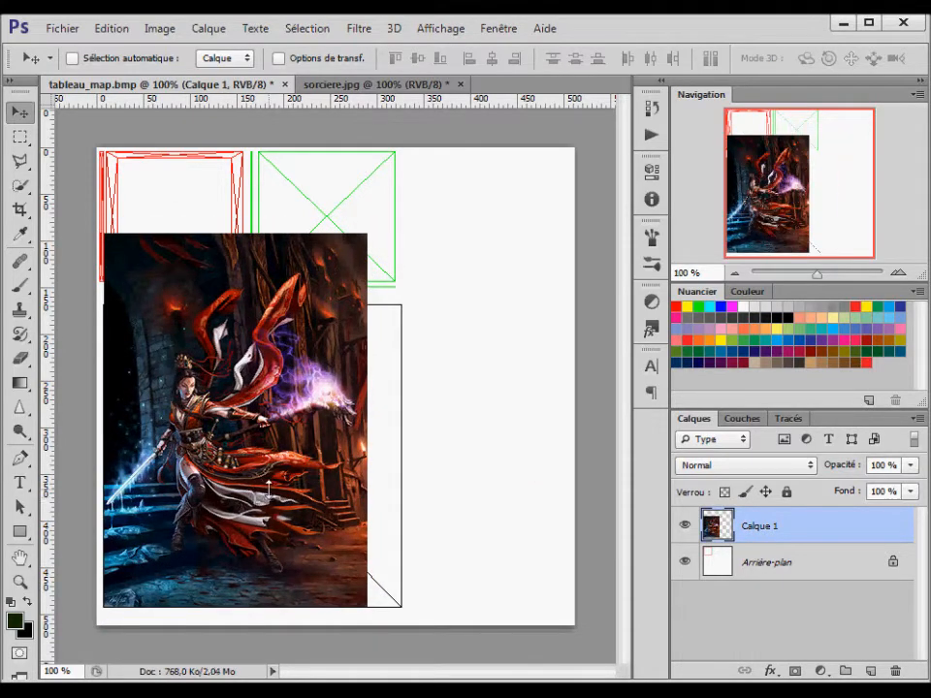
pyautogui.hotkey('ctrl', 't')
pyautogui.moveTo(367, 234); pyautogui.dragTo(337, 315)
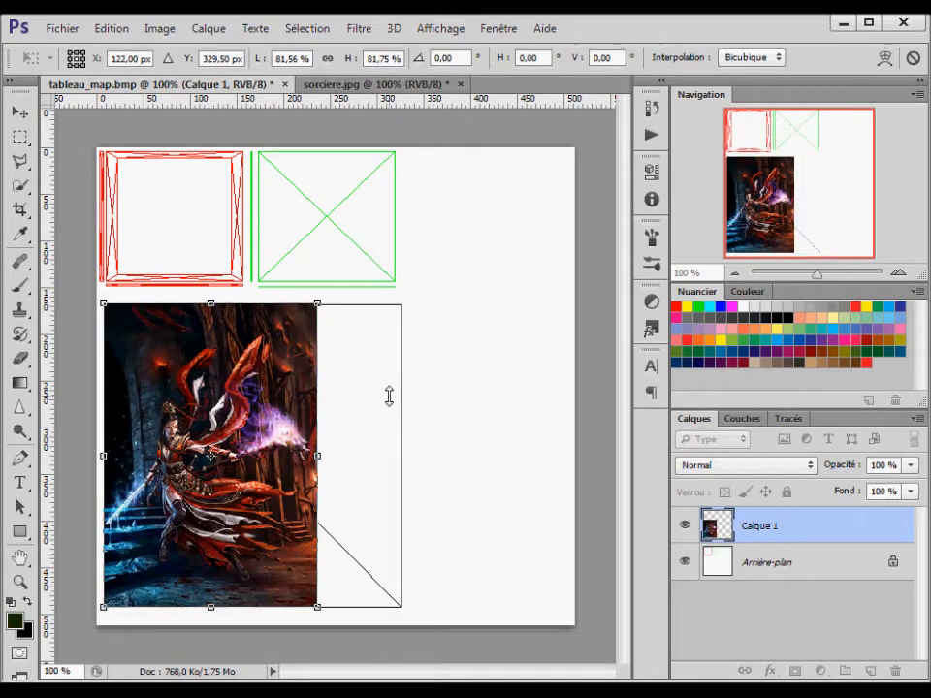
pyautogui.press('Return')
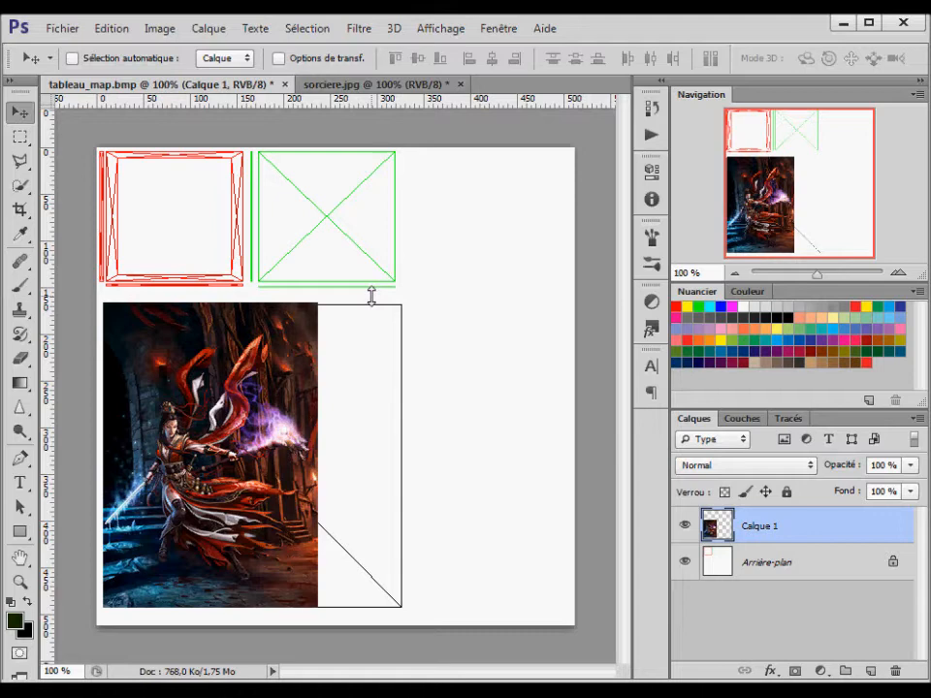
# Save the composed texture as a JPEG copy named tableau_calage.jpg in the creation folder.
pyautogui.click(64, 28)
pyautogui.click(99, 253)
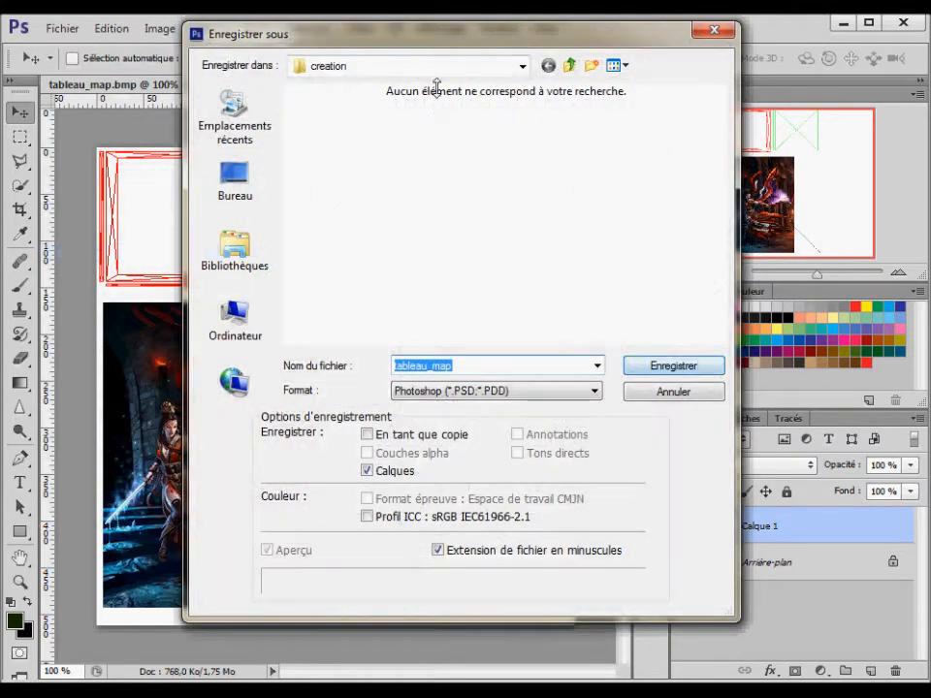
pyautogui.click(555, 391)
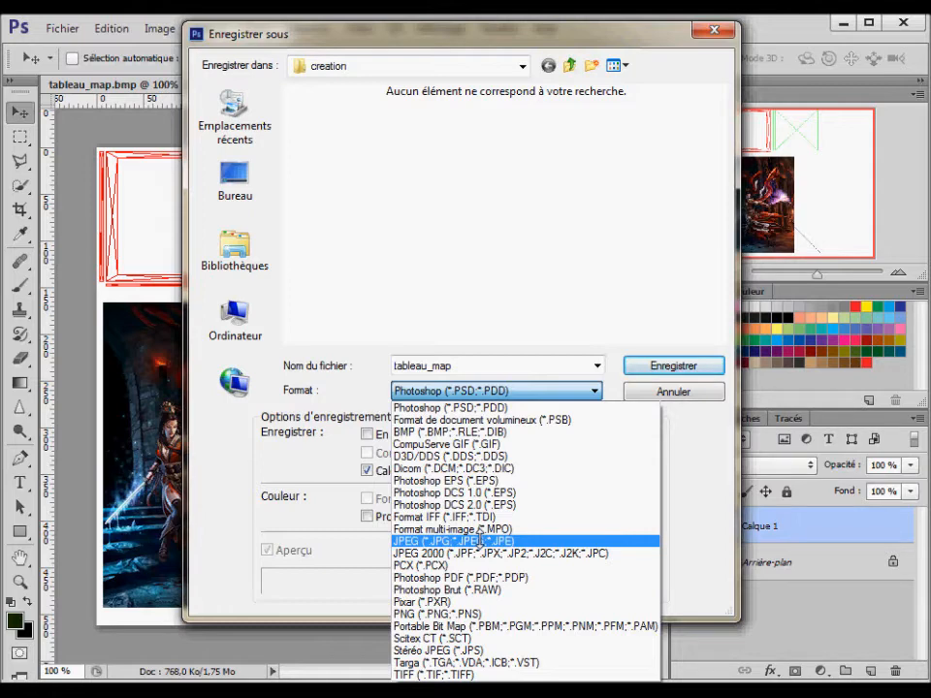
pyautogui.click(478, 540)
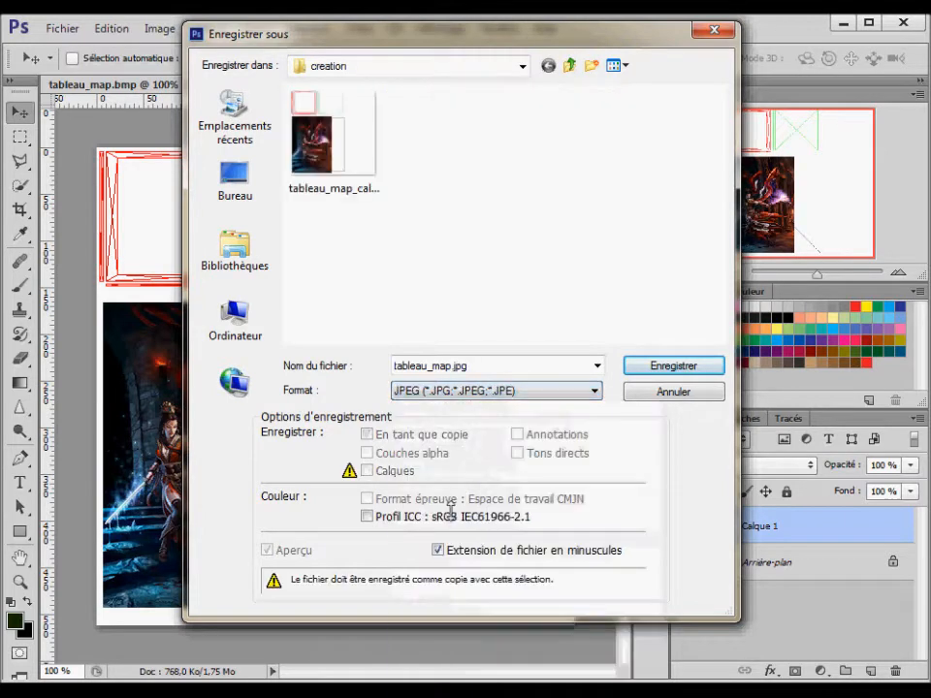
pyautogui.doubleClick(431, 365)
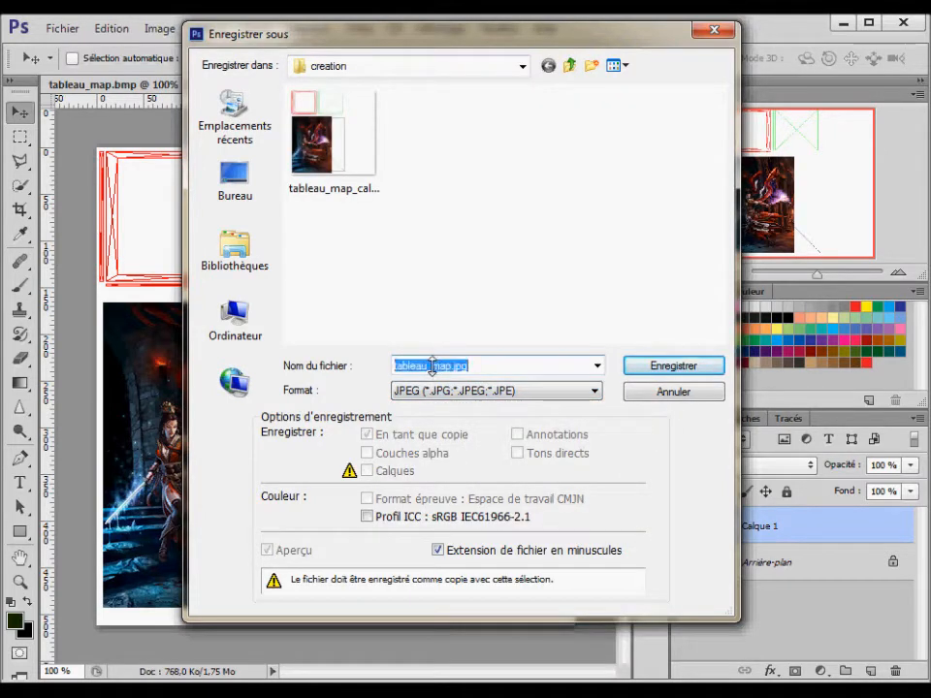
pyautogui.click(444, 366)
pyautogui.press('BackSpace')
pyautogui.press('BackSpace')
pyautogui.press('BackSpace')
pyautogui.write('calage')
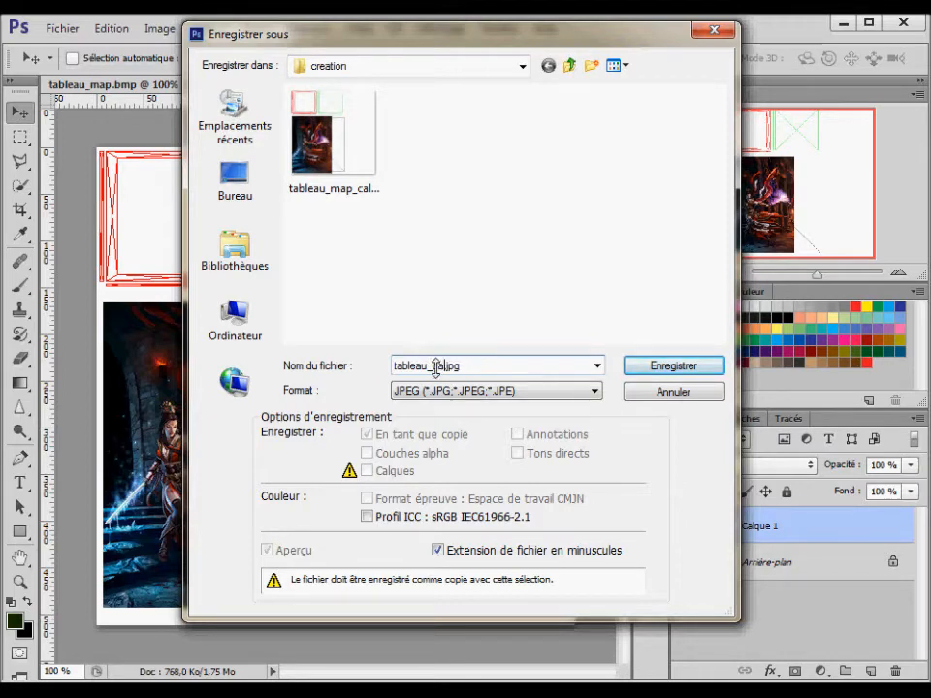
pyautogui.click(686, 366)
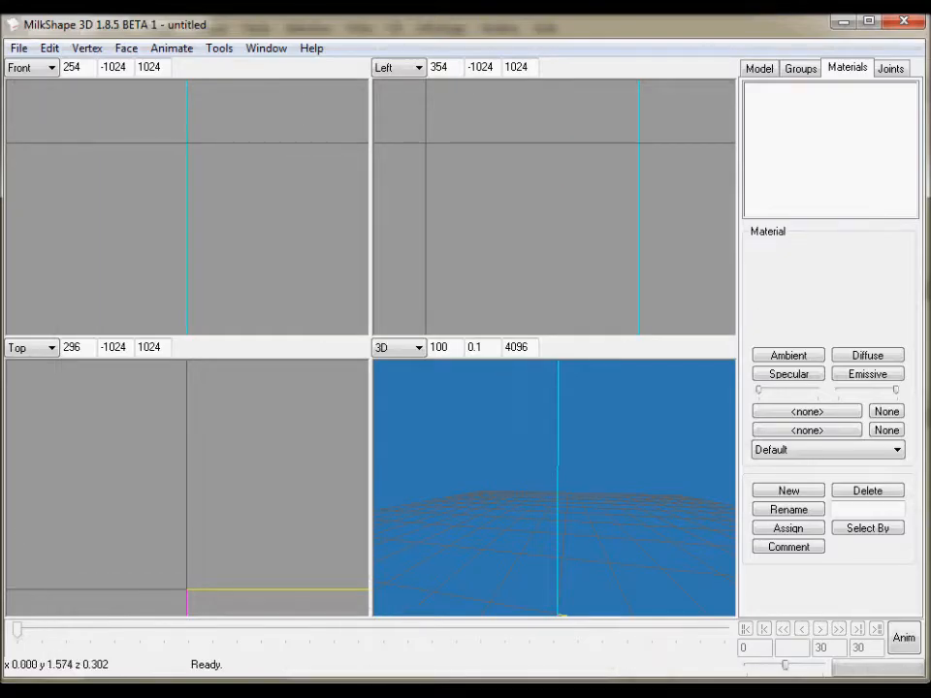
# Switch to MilkShape 3D and import the Wavefront OBJ model tableau_map from the creation folder.
pyautogui.click(805, 72)
pyautogui.click(764, 71)
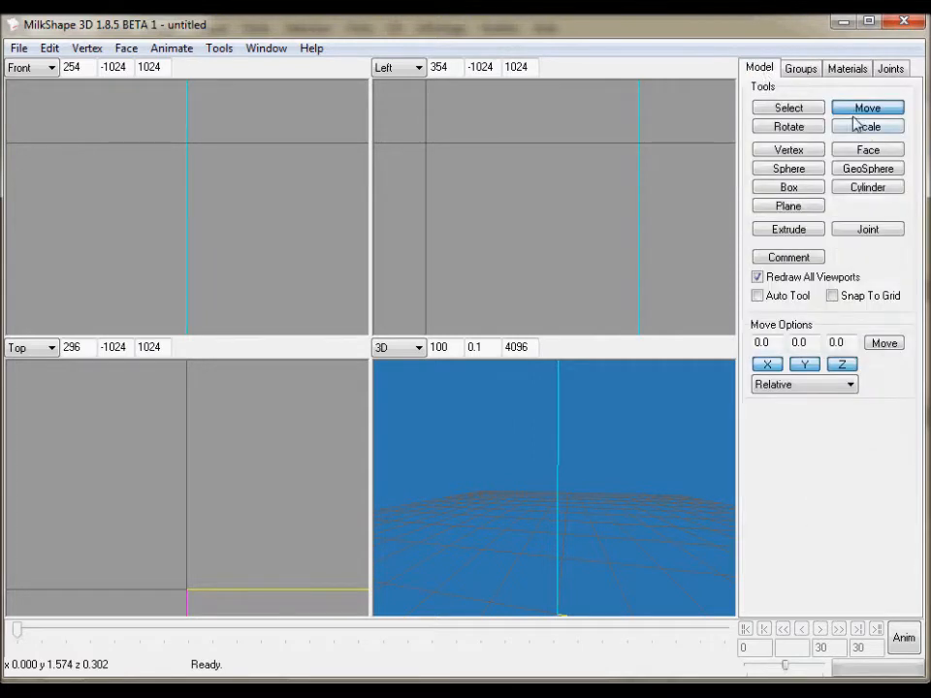
pyautogui.click(23, 54)
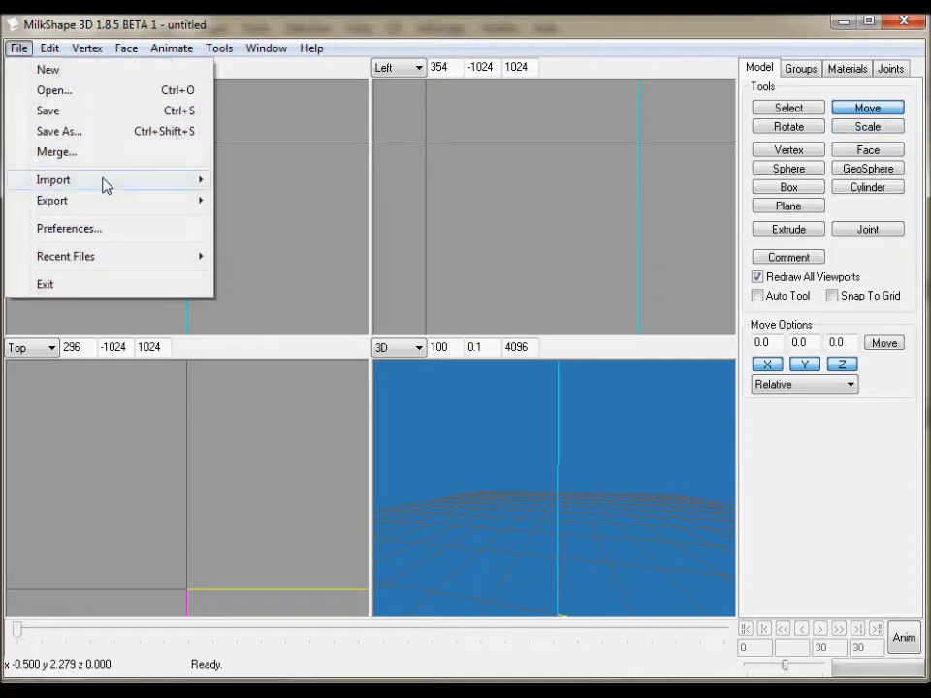
pyautogui.moveTo(102, 185)
pyautogui.click(311, 233)
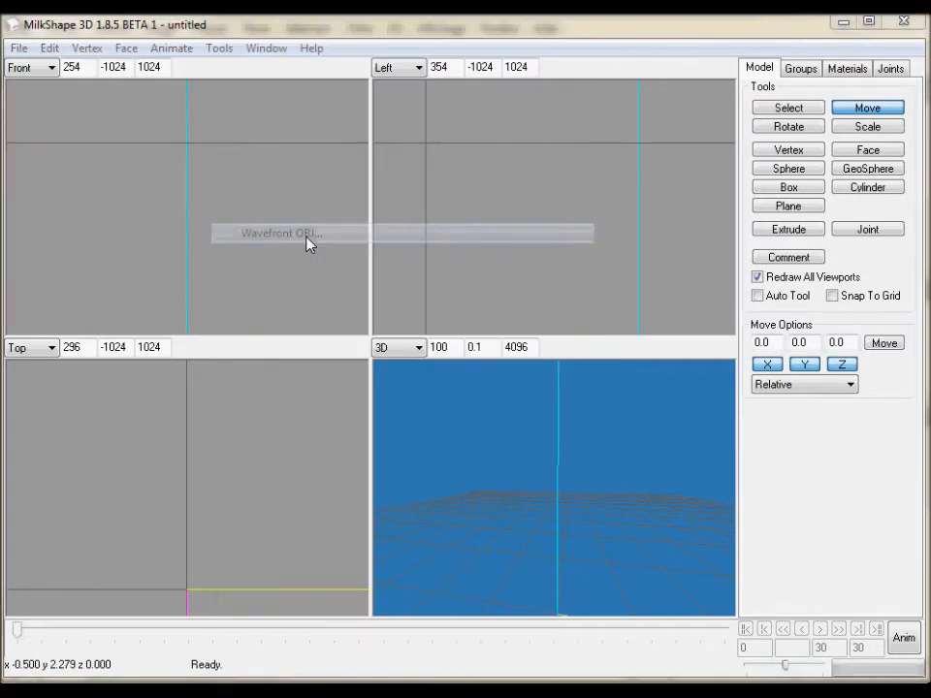
pyautogui.click(390, 308)
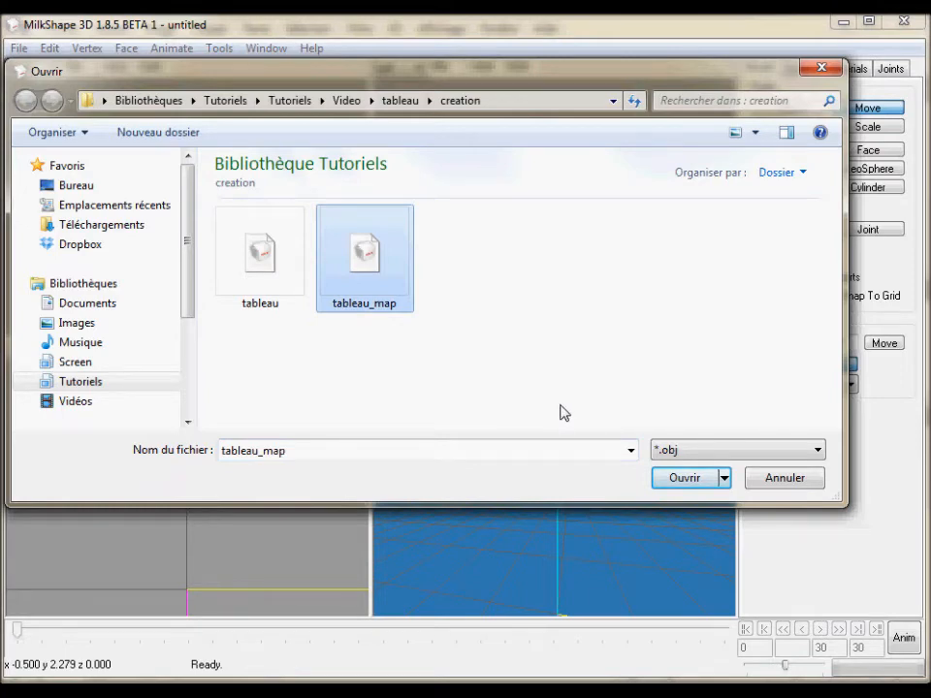
pyautogui.click(700, 482)
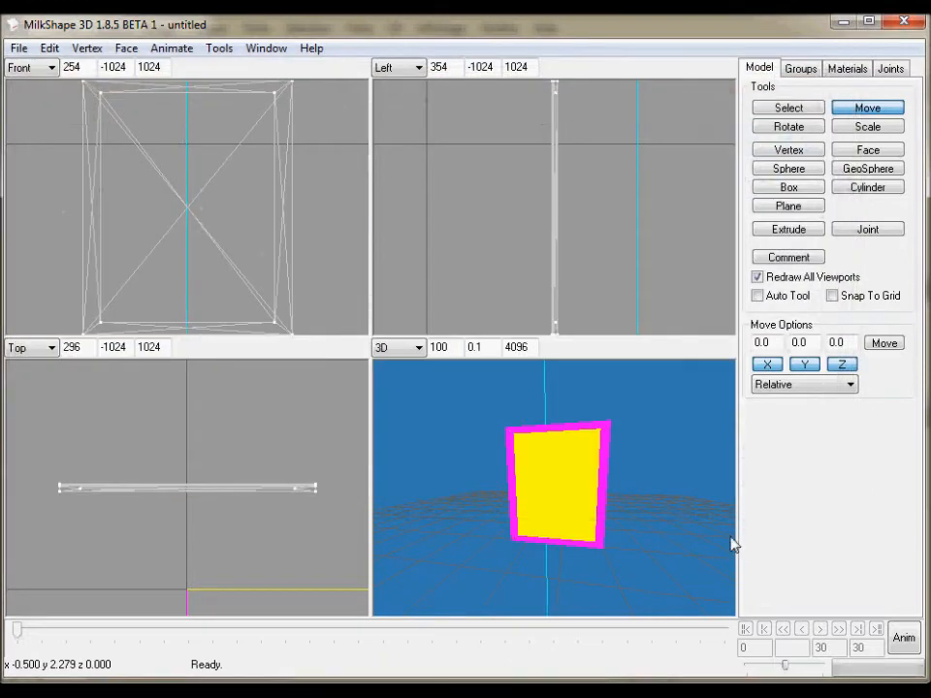
# Turn off Colored Groups in the 3D view so the model displays with its own material shading.
pyautogui.moveTo(679, 553)
pyautogui.mouseDown()
pyautogui.moveTo(671, 533)
pyautogui.moveTo(518, 536)
pyautogui.moveTo(678, 538)
pyautogui.mouseUp()
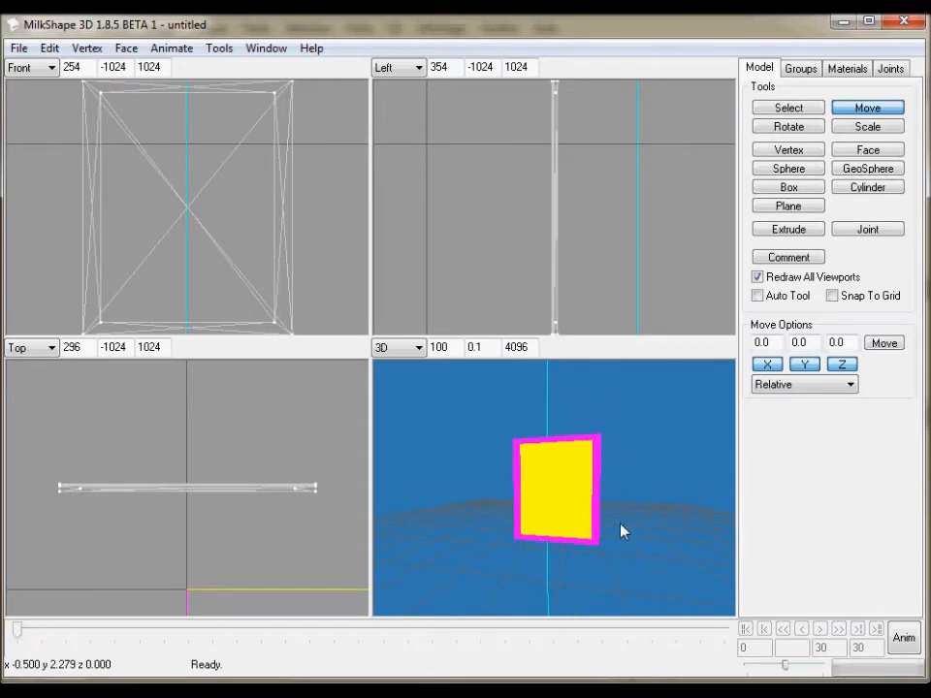
pyautogui.rightClick(578, 506)
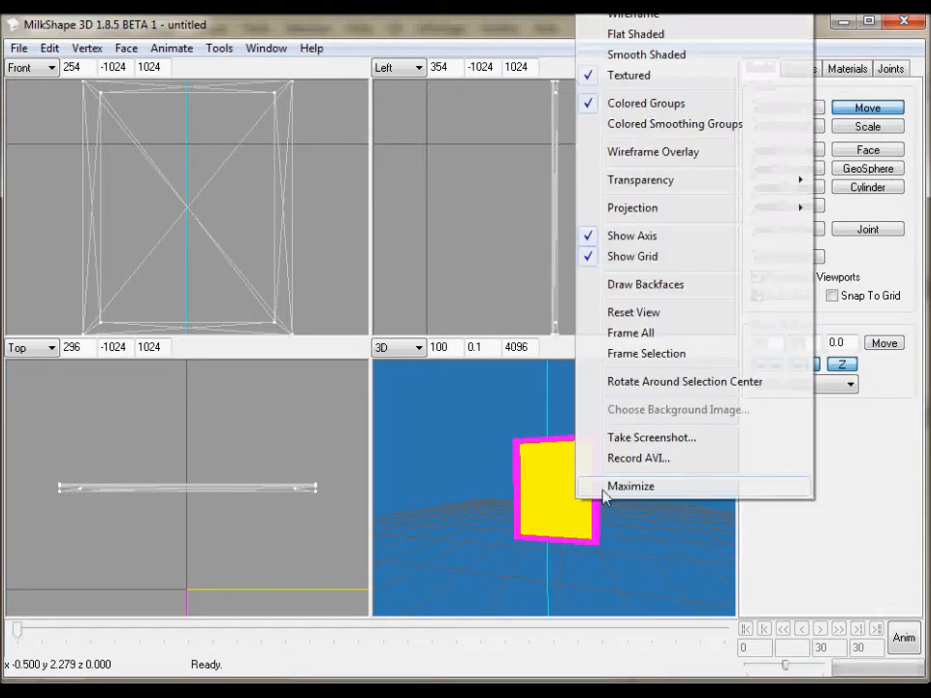
pyautogui.click(635, 105)
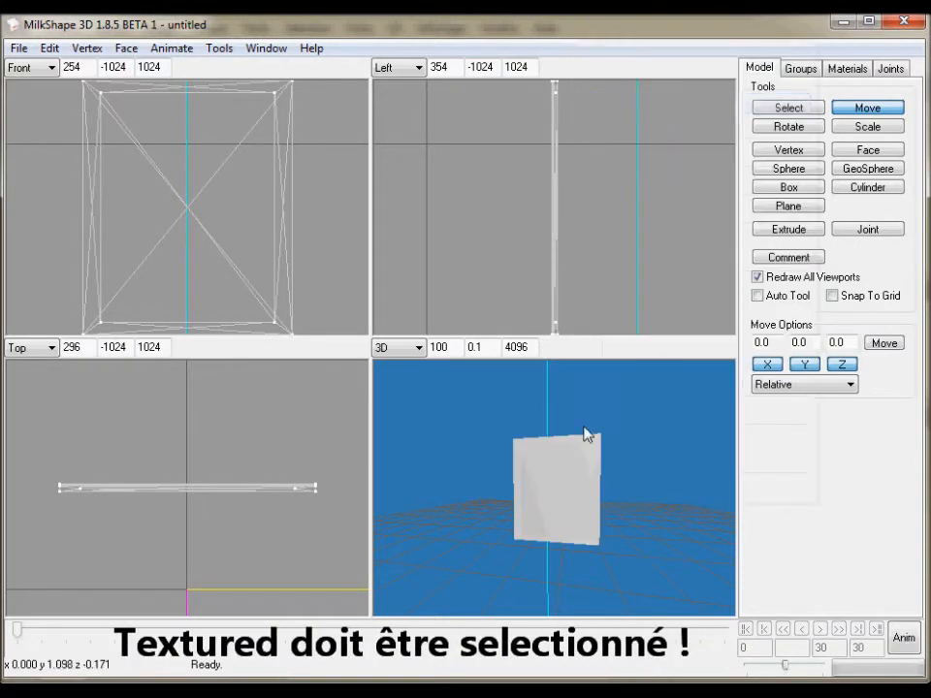
# Check that the 3D view is set to Textured display and create a new material.
pyautogui.rightClick(589, 514)
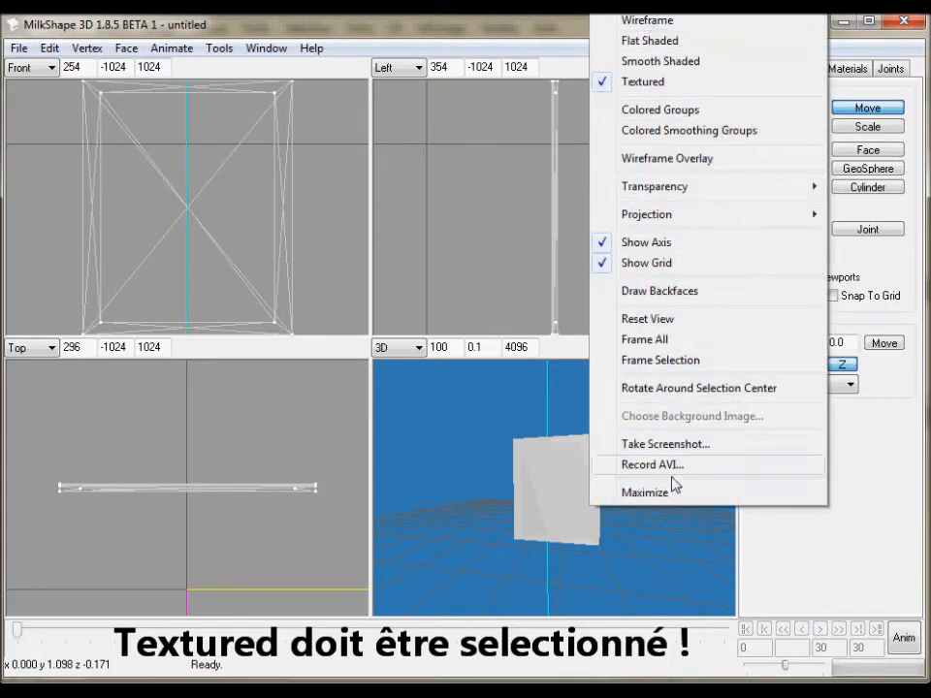
pyautogui.click(562, 593)
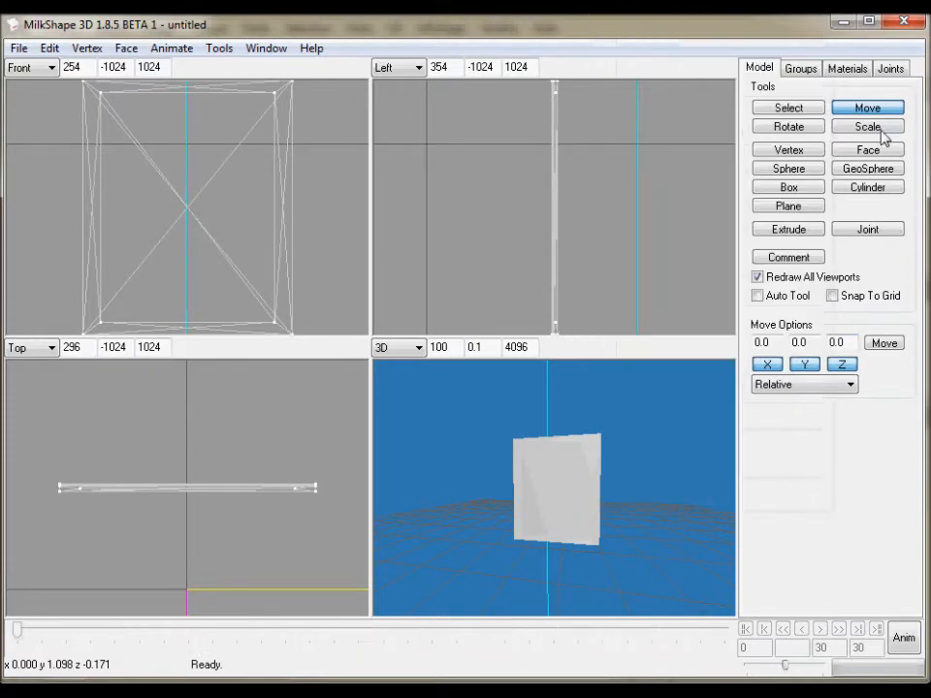
pyautogui.click(849, 70)
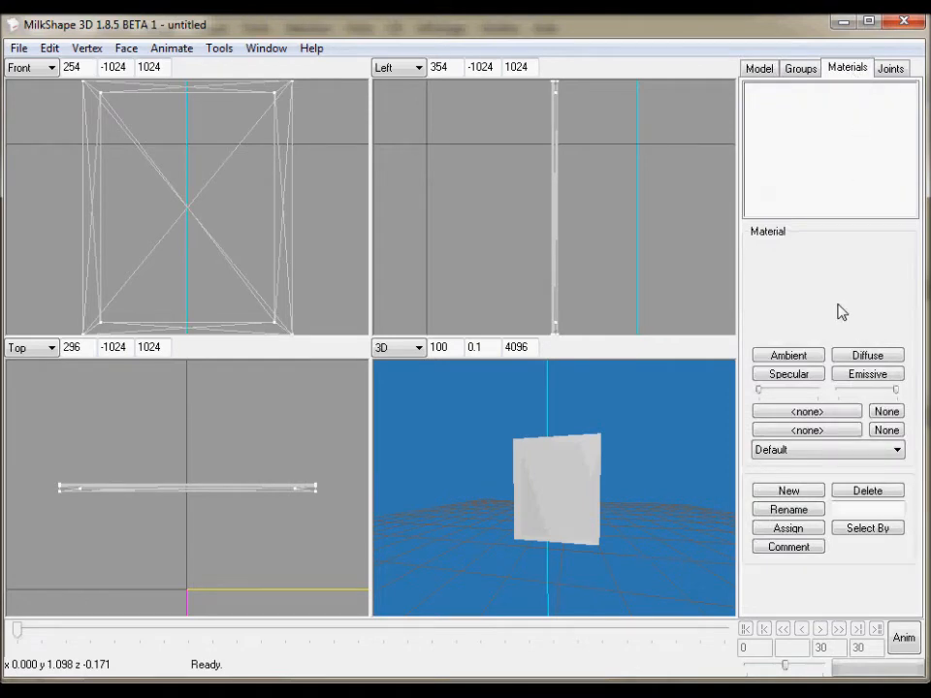
pyautogui.click(797, 492)
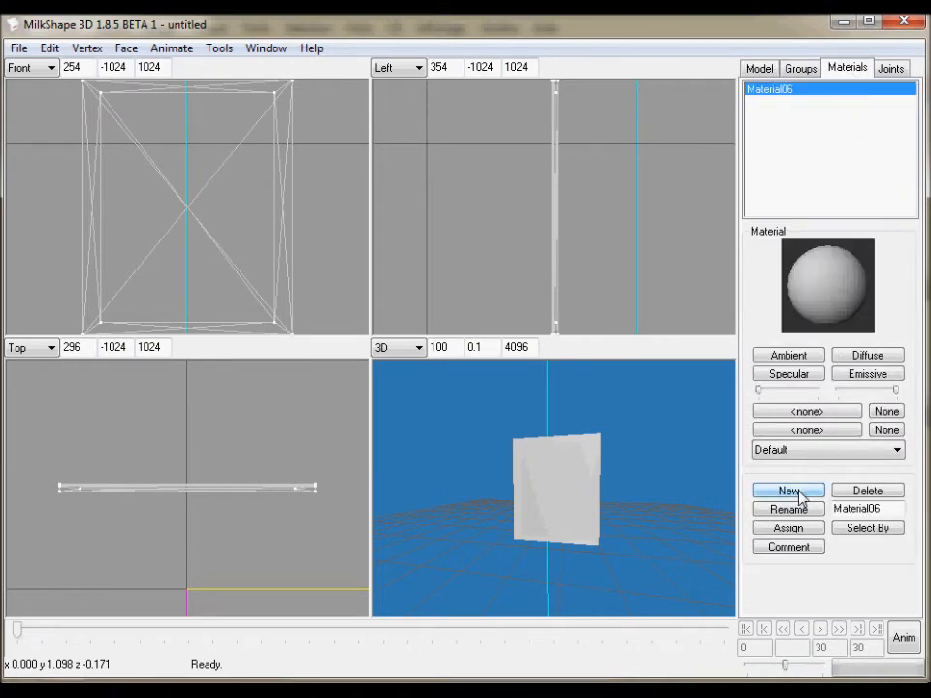
# Load tableau_calage from the Tutoriels library's Video/tableau/creation folder as the new material's texture.
pyautogui.click(842, 417)
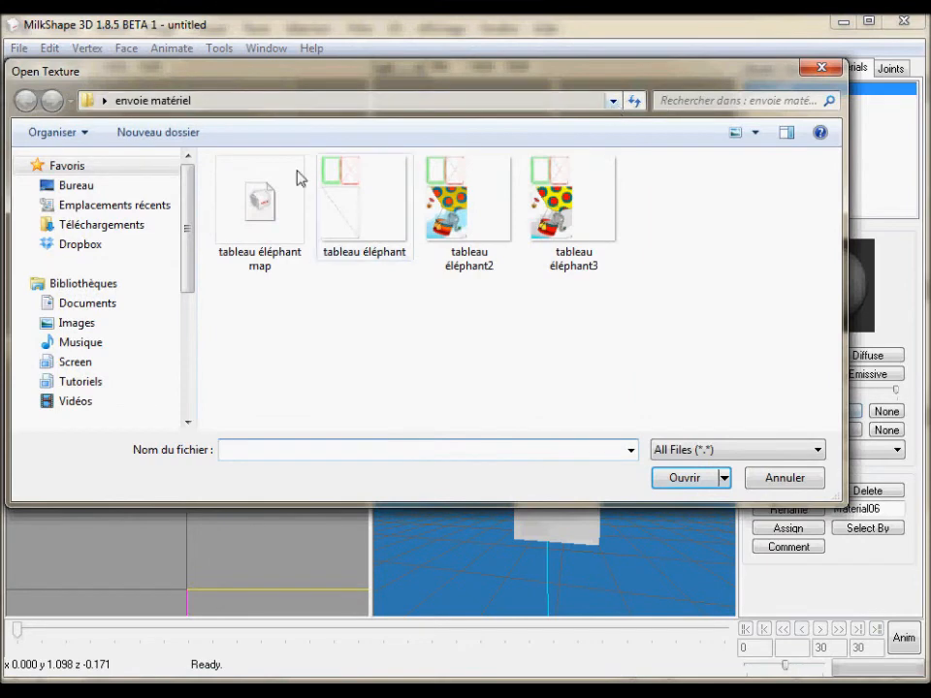
pyautogui.click(81, 382)
pyautogui.doubleClick(678, 281)
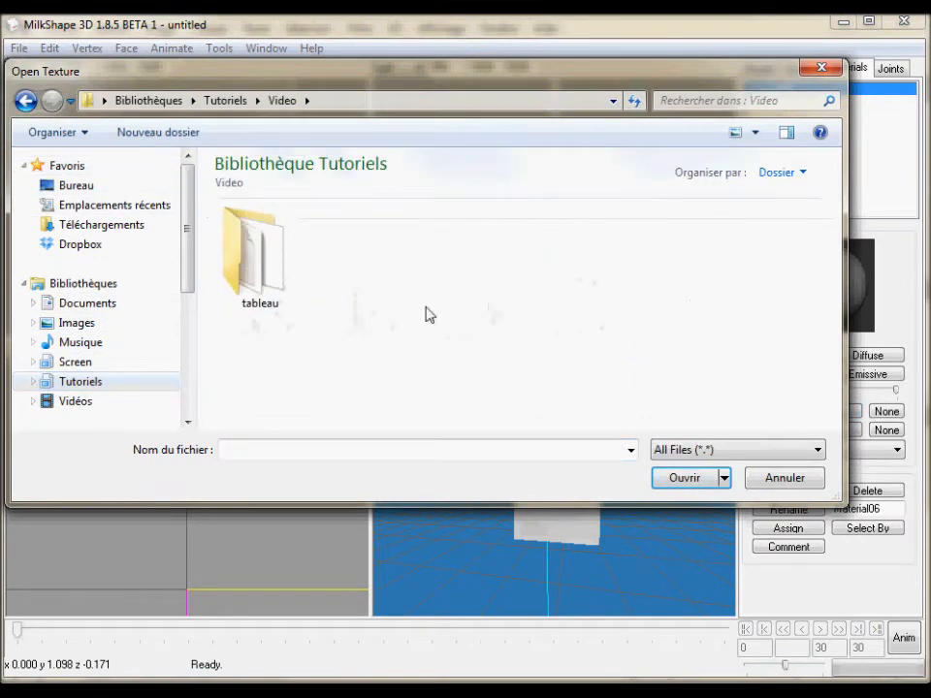
pyautogui.doubleClick(269, 269)
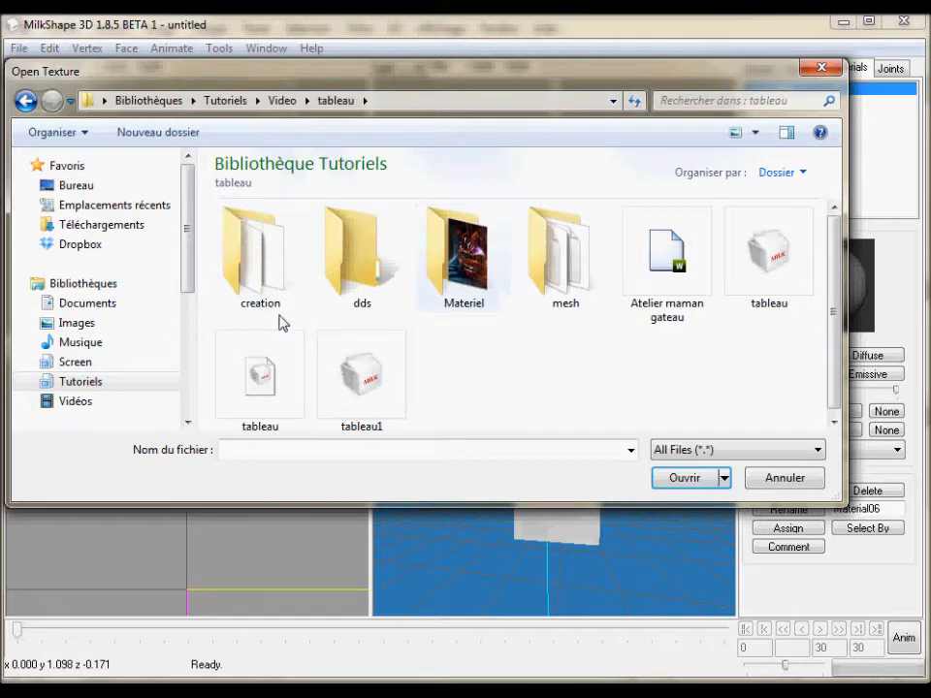
pyautogui.doubleClick(253, 281)
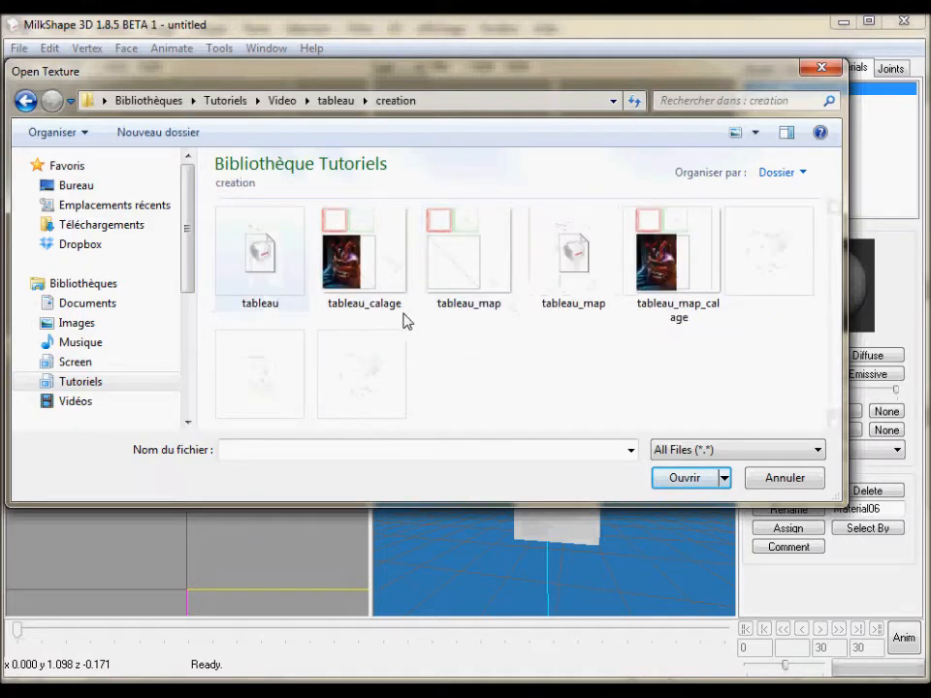
pyautogui.click(365, 276)
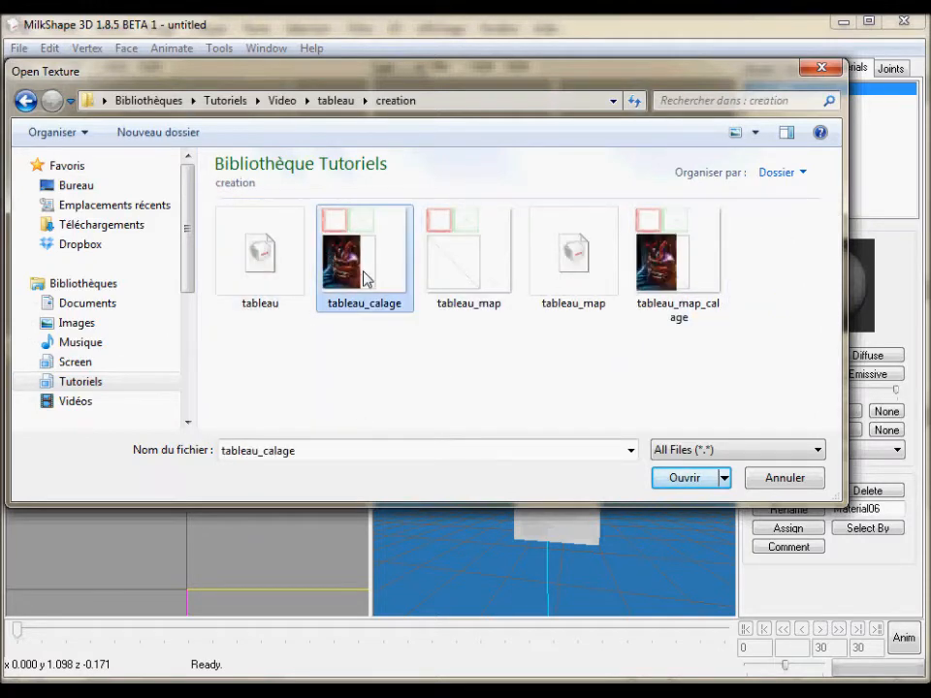
pyautogui.click(687, 478)
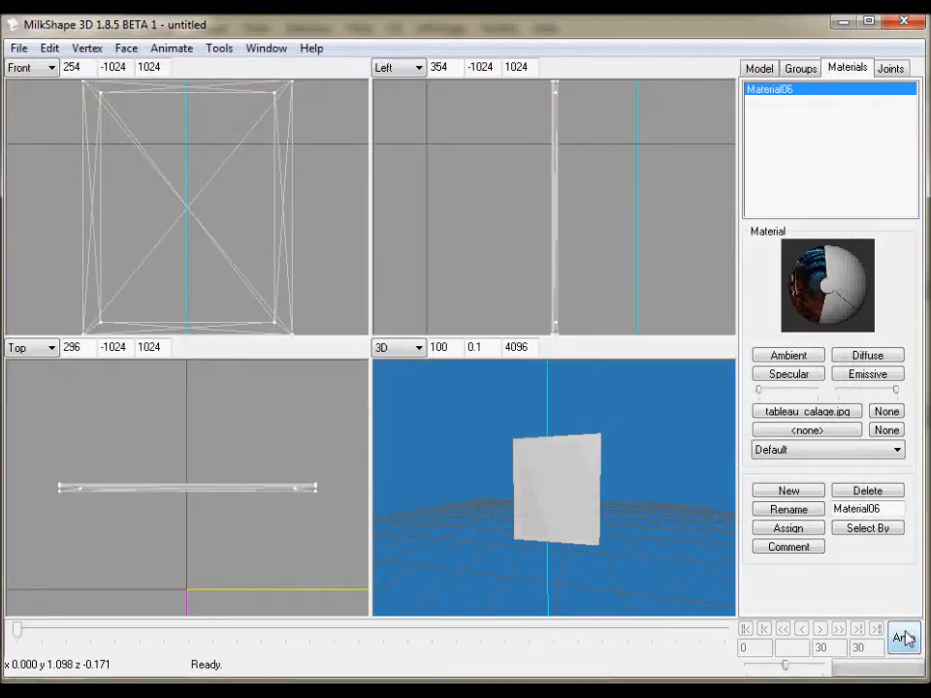
# Rename the new material to calage.
pyautogui.click(903, 637)
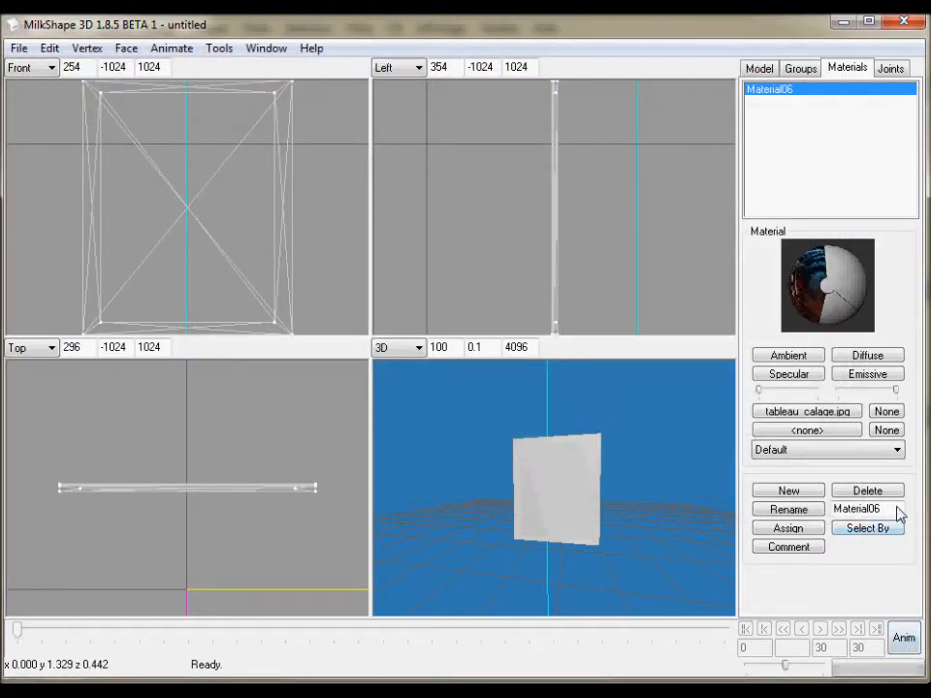
pyautogui.moveTo(897, 517); pyautogui.dragTo(829, 512)
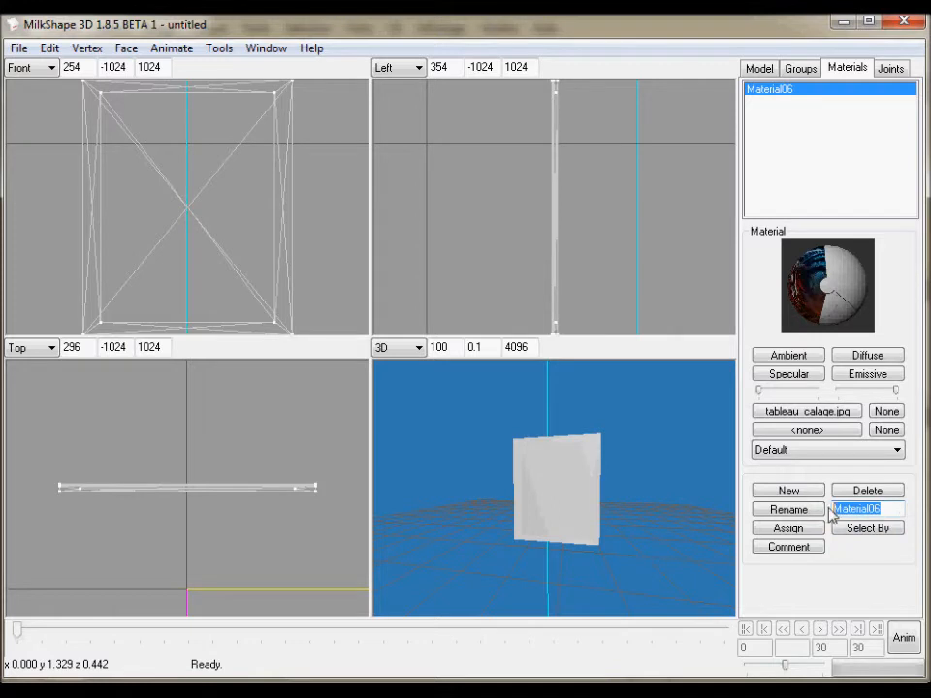
pyautogui.write('ta')
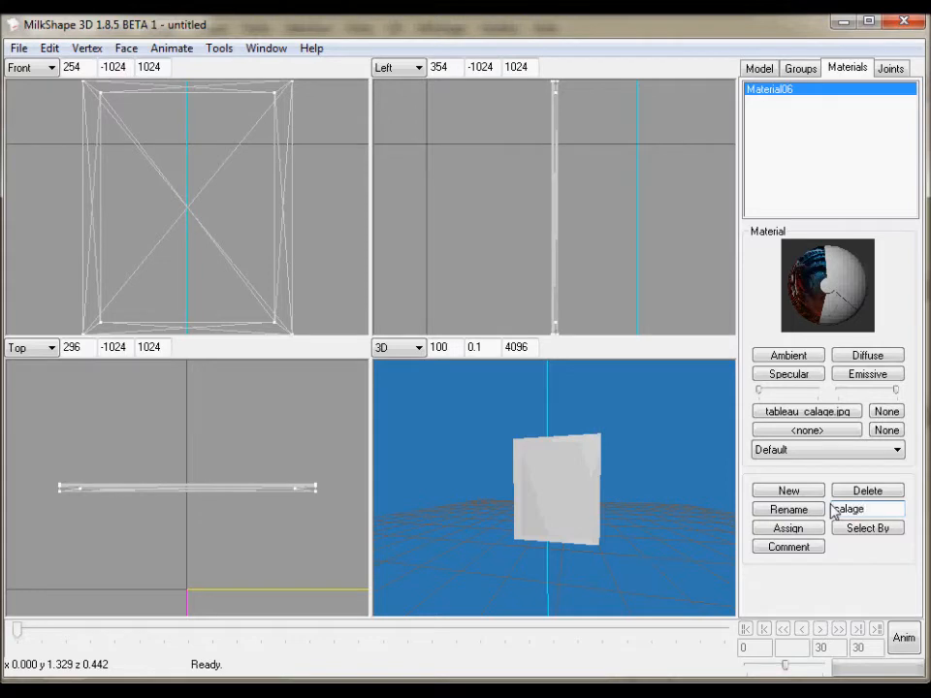
pyautogui.click(783, 509)
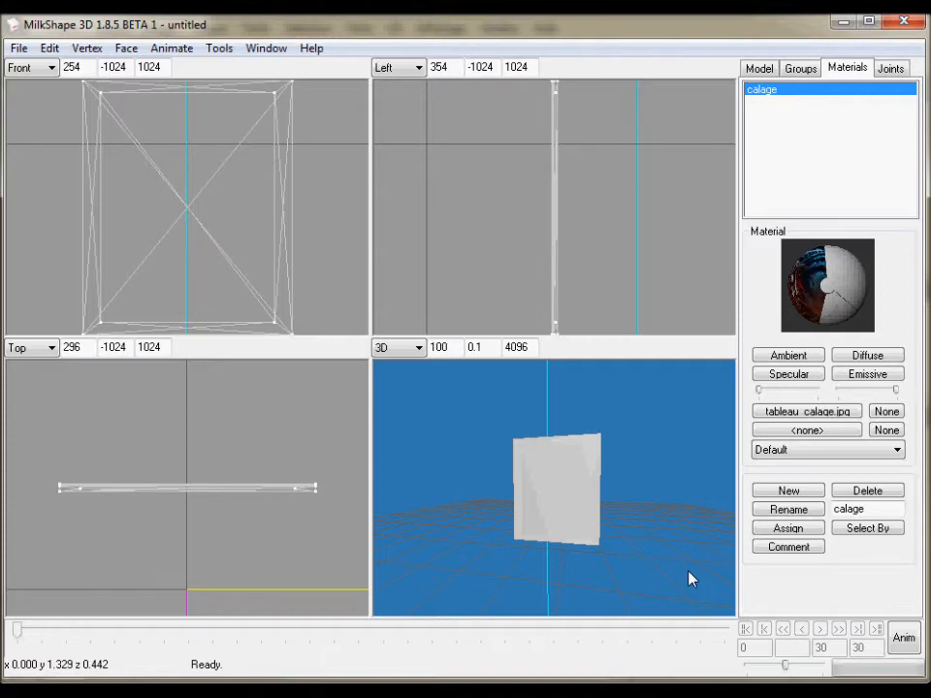
# Select the faces of the image group and assign the calage material to them.
pyautogui.click(799, 68)
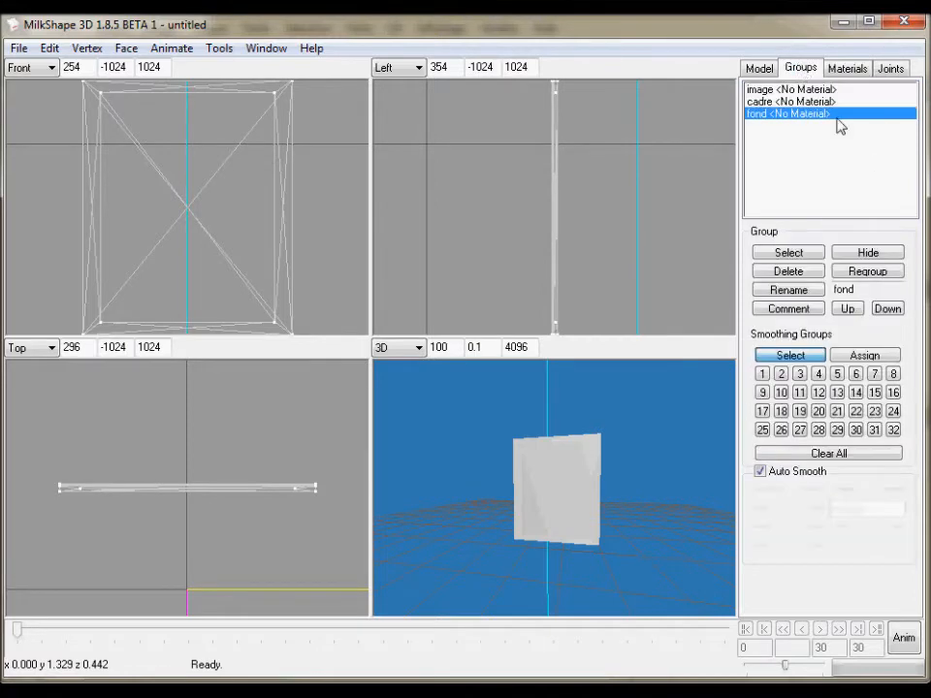
pyautogui.click(805, 89)
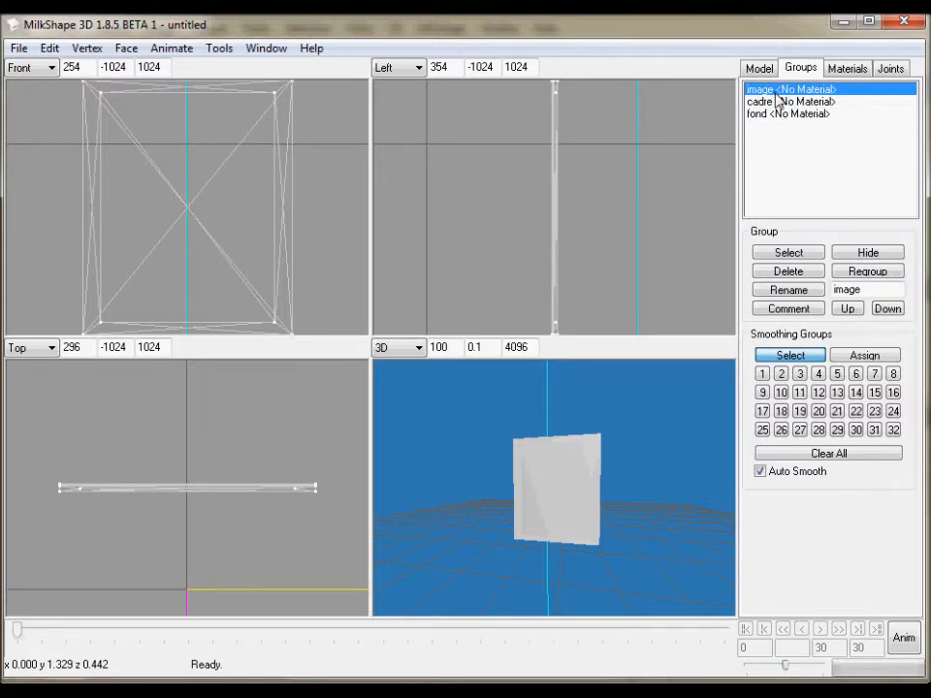
pyautogui.click(790, 254)
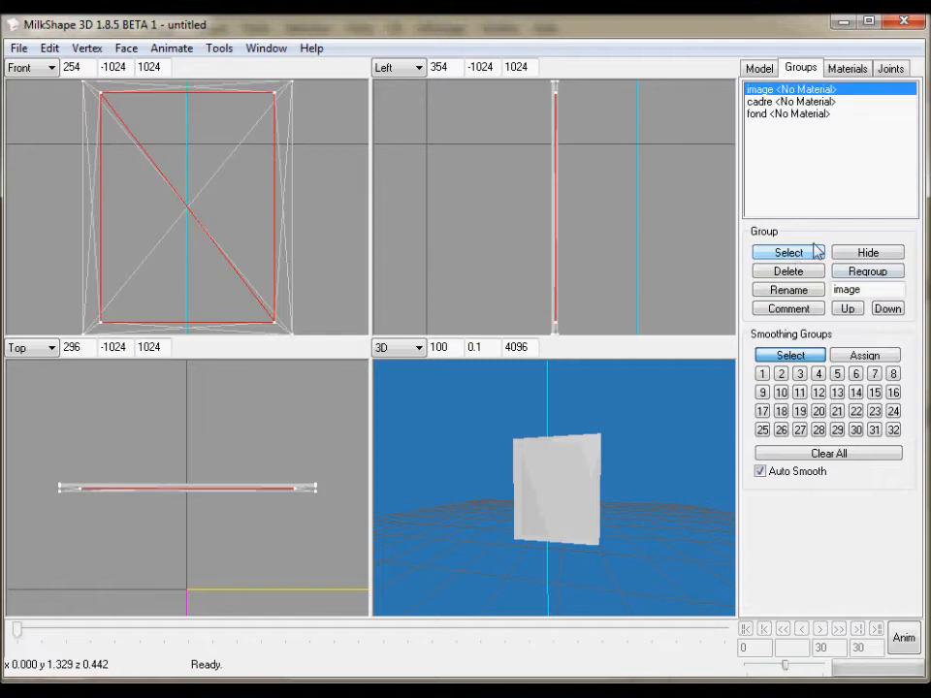
pyautogui.click(844, 70)
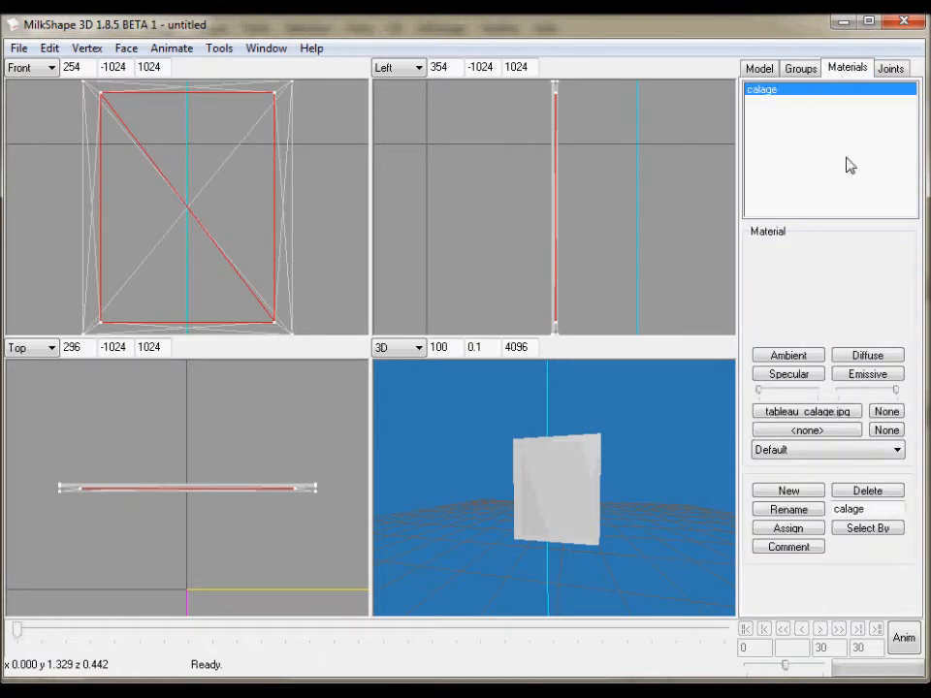
pyautogui.click(789, 528)
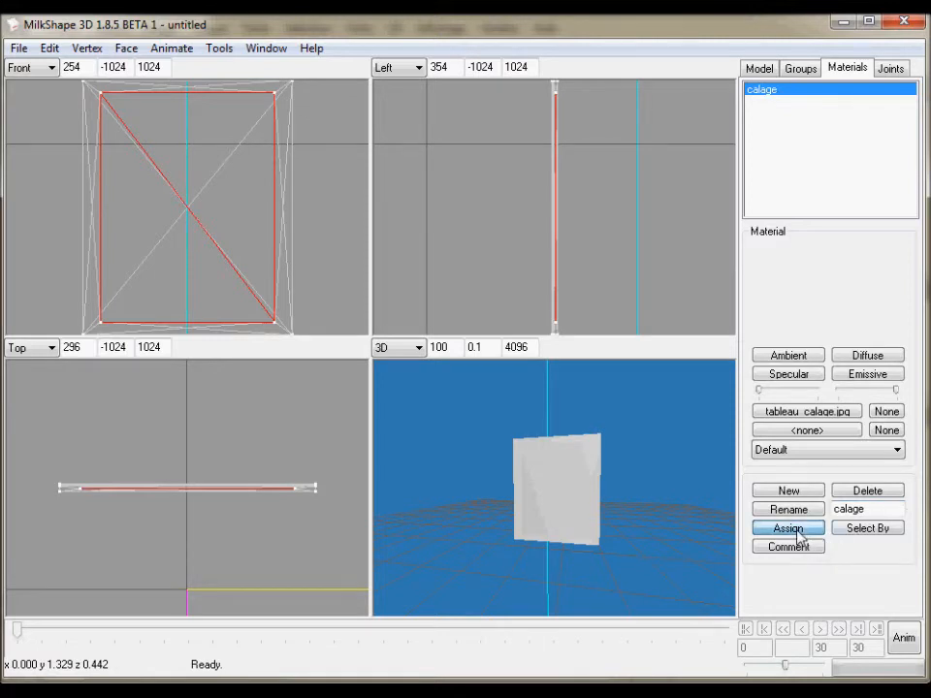
# Enlarge the 3D view, examine how the picture sits inside the frame from several angles, and restore the four-view layout.
pyautogui.doubleClick(651, 536)
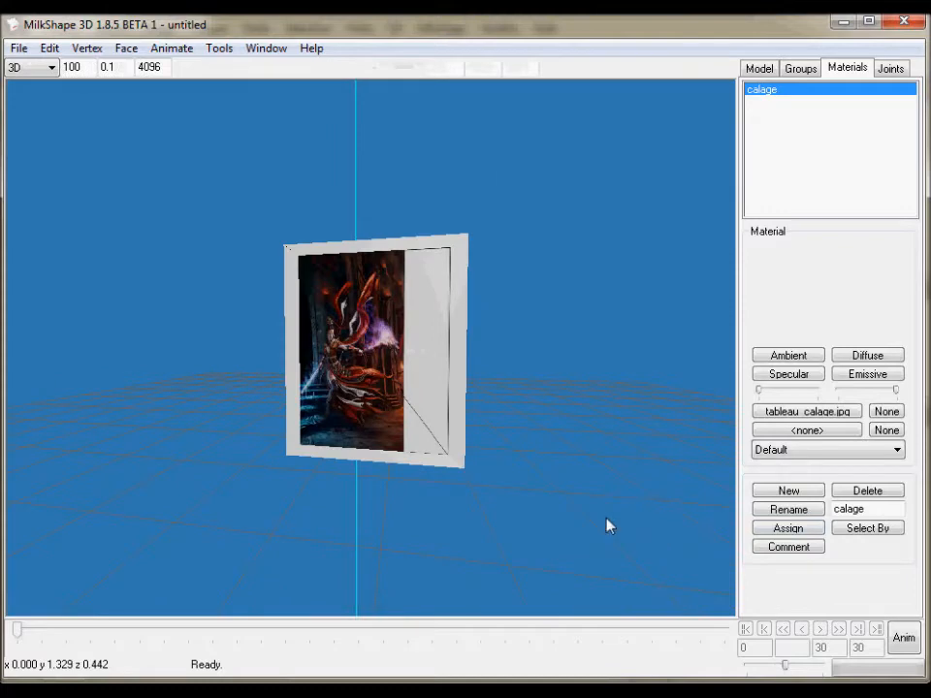
pyautogui.moveTo(619, 486); pyautogui.dragTo(649, 495)
pyautogui.scroll(6, 596, 426)
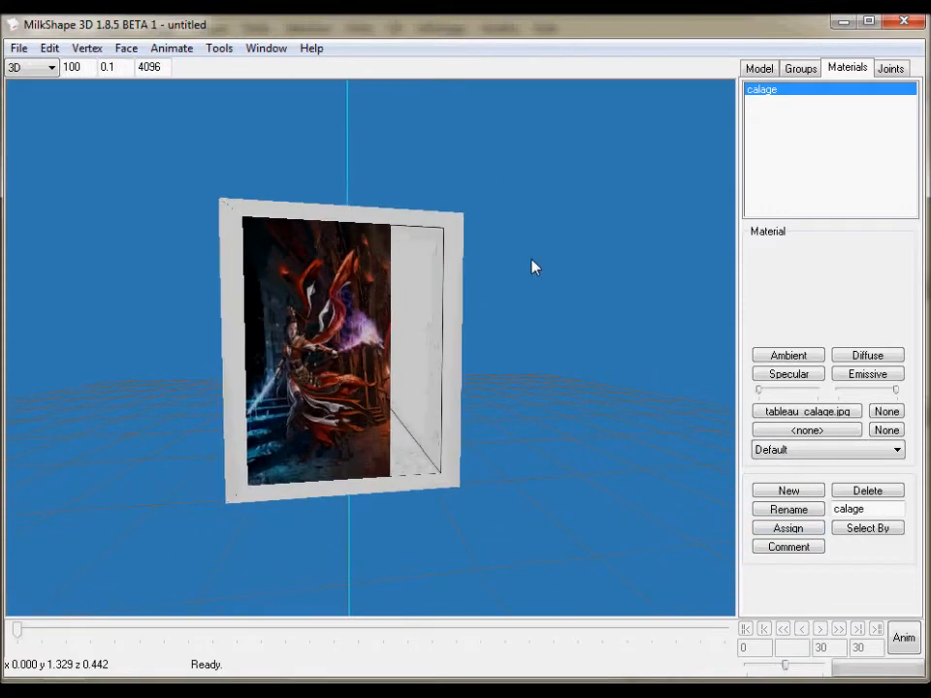
pyautogui.moveTo(623, 385); pyautogui.dragTo(676, 594)
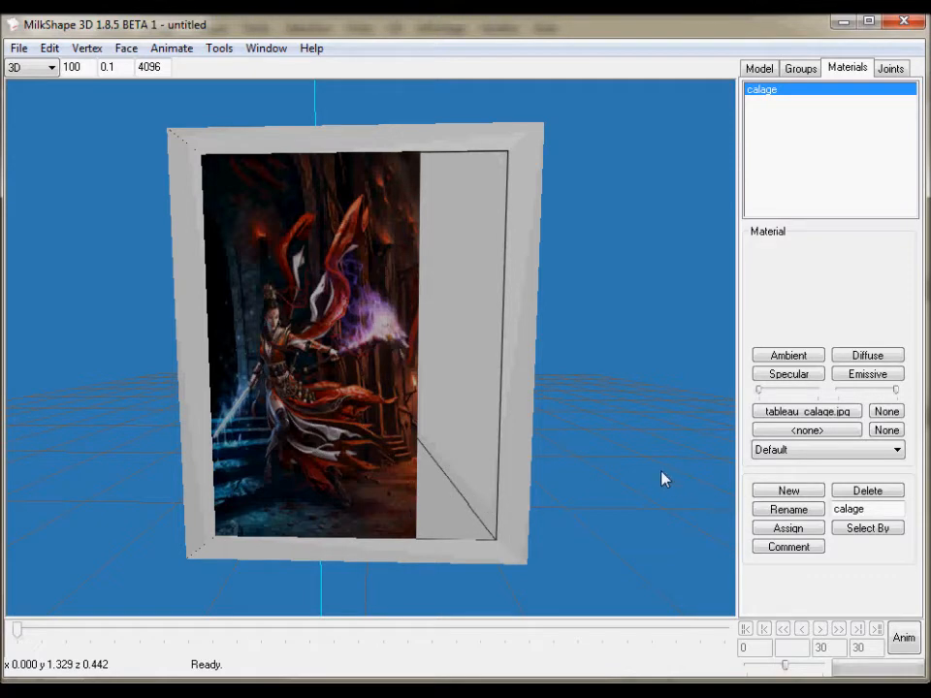
pyautogui.moveTo(635, 435); pyautogui.dragTo(632, 429)
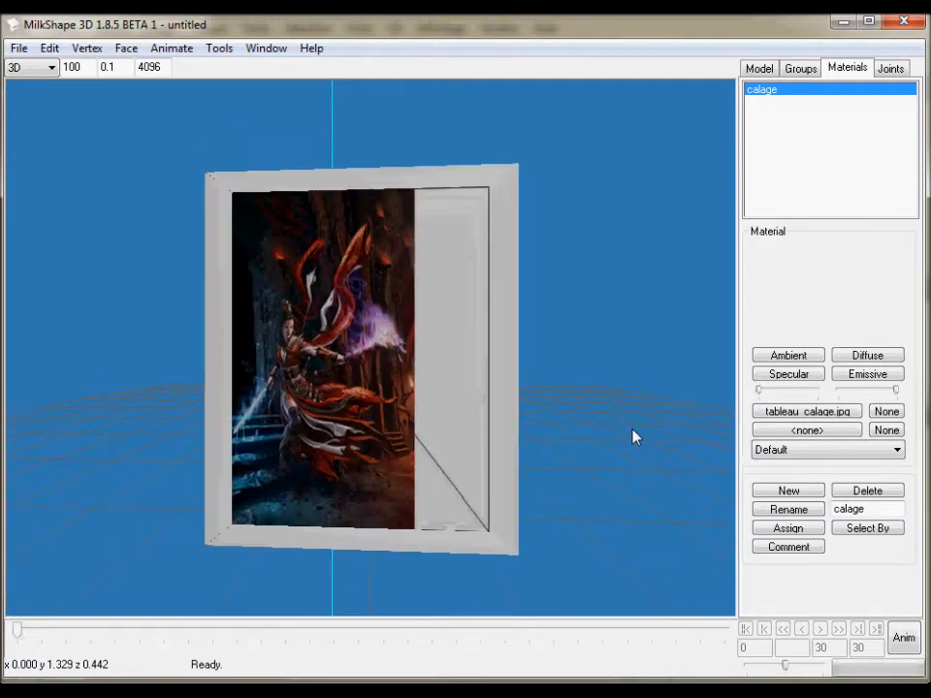
pyautogui.press('Return')
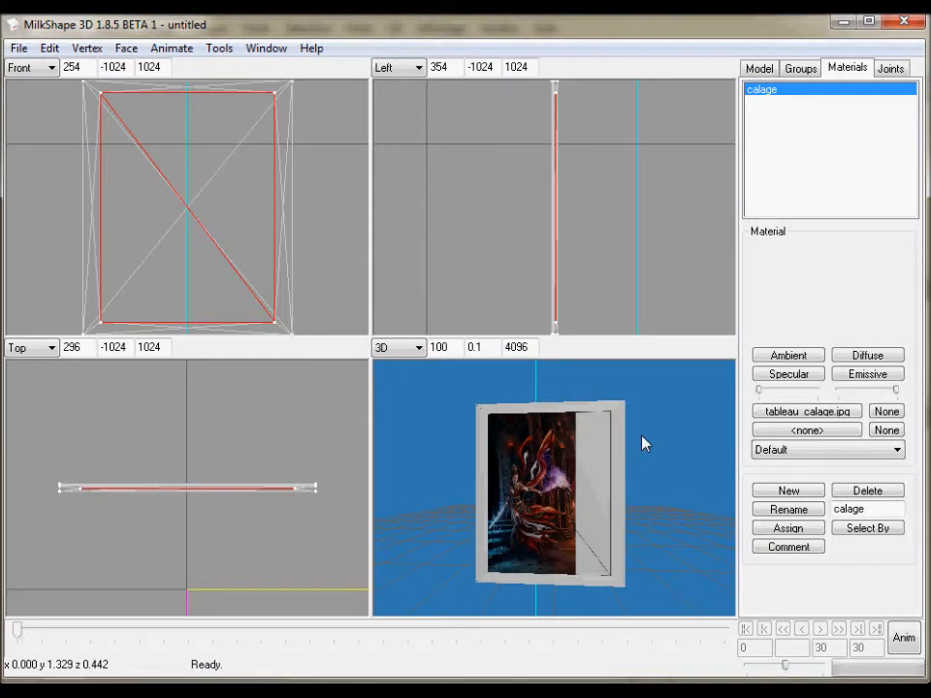
# Open the Texture Coordinate Editor and display the texture coordinates of the image group.
pyautogui.click(765, 69)
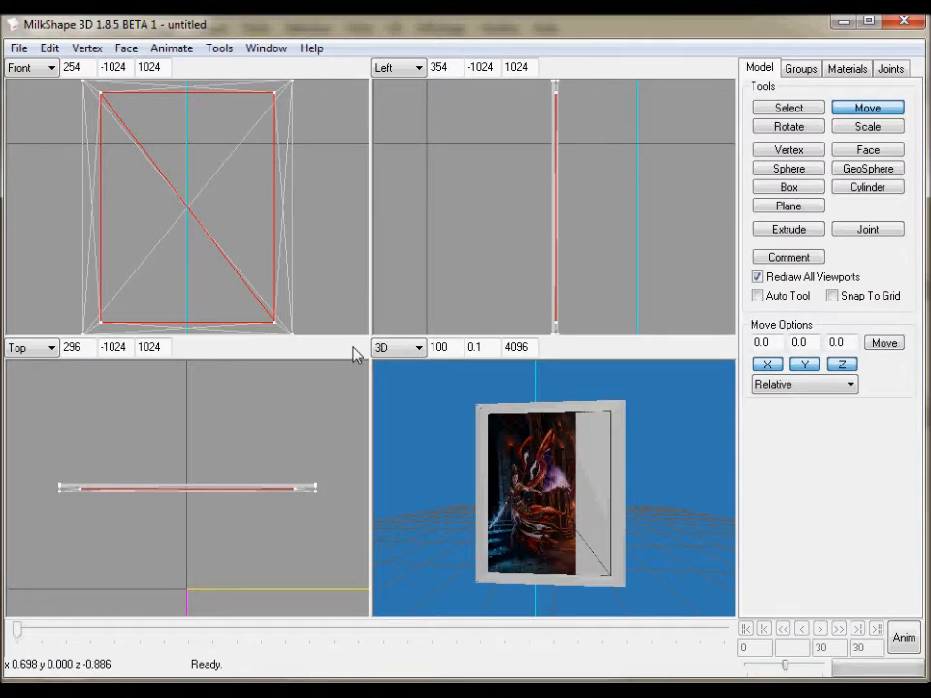
pyautogui.click(277, 53)
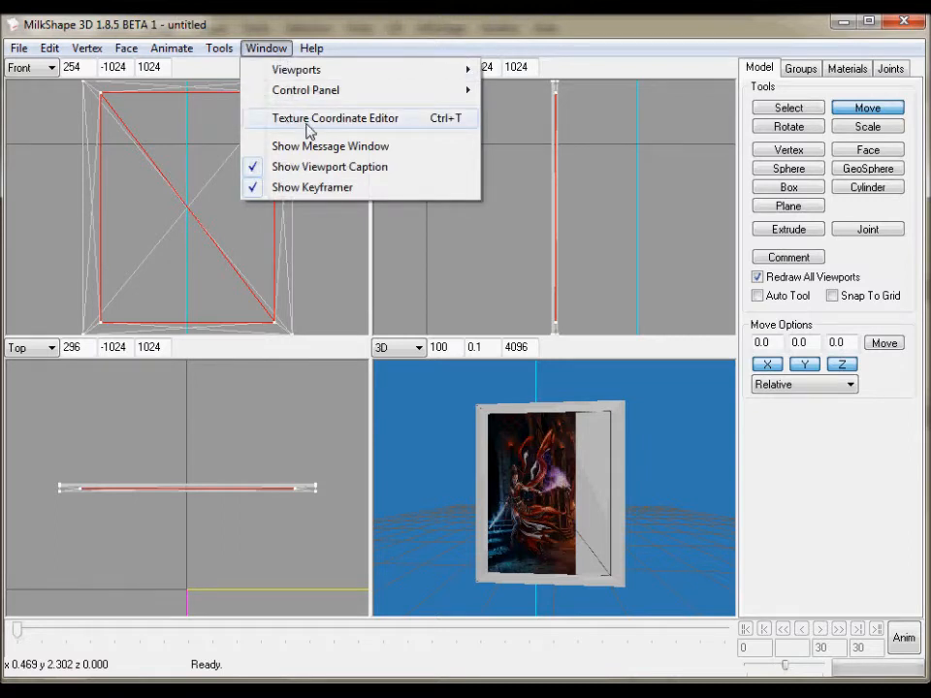
pyautogui.click(410, 128)
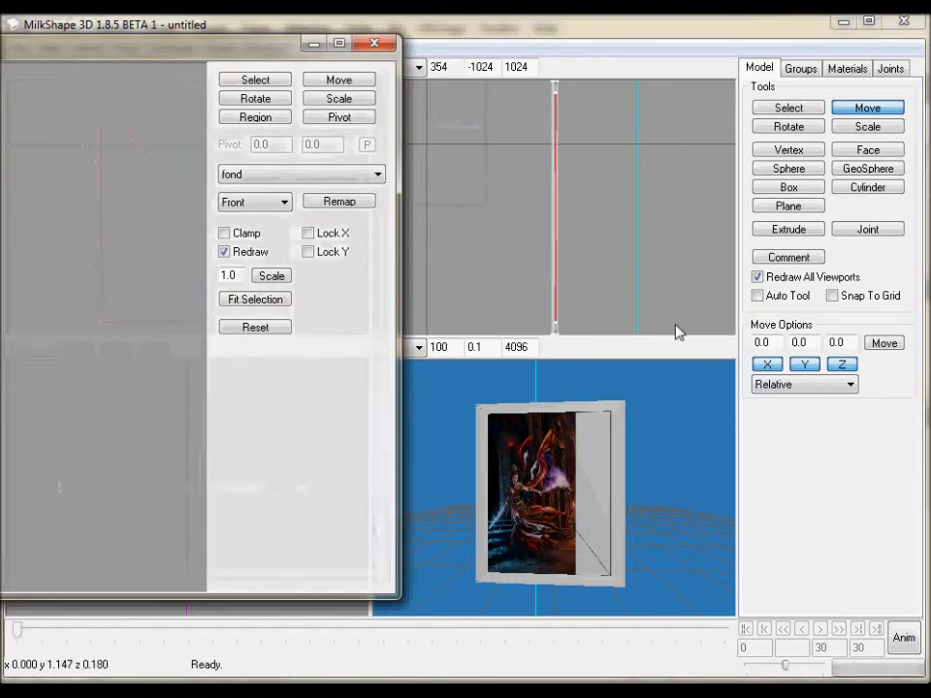
pyautogui.moveTo(132, 74); pyautogui.dragTo(454, 85)
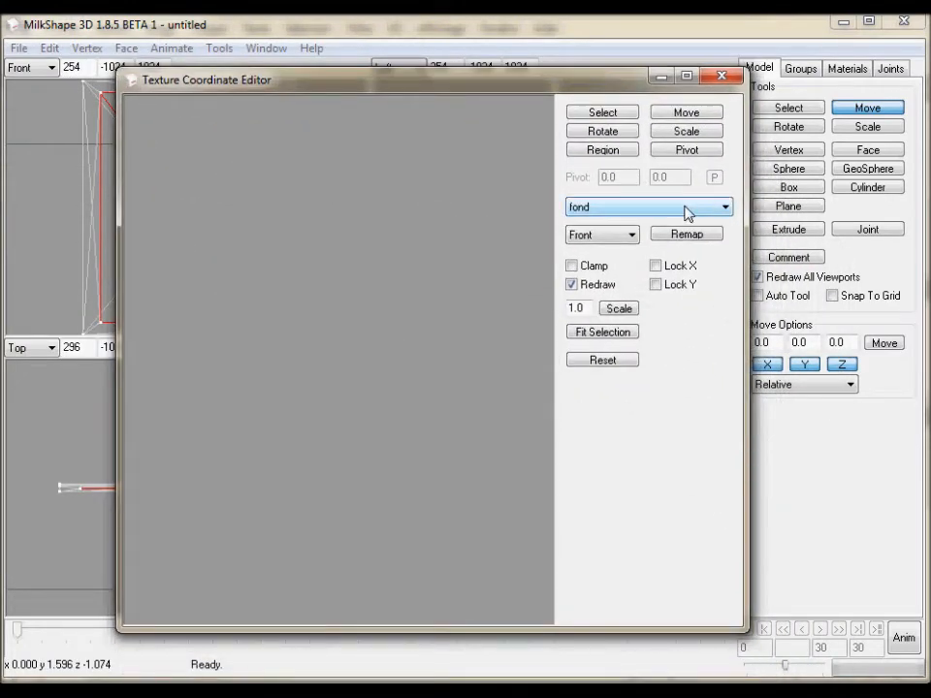
pyautogui.click(686, 213)
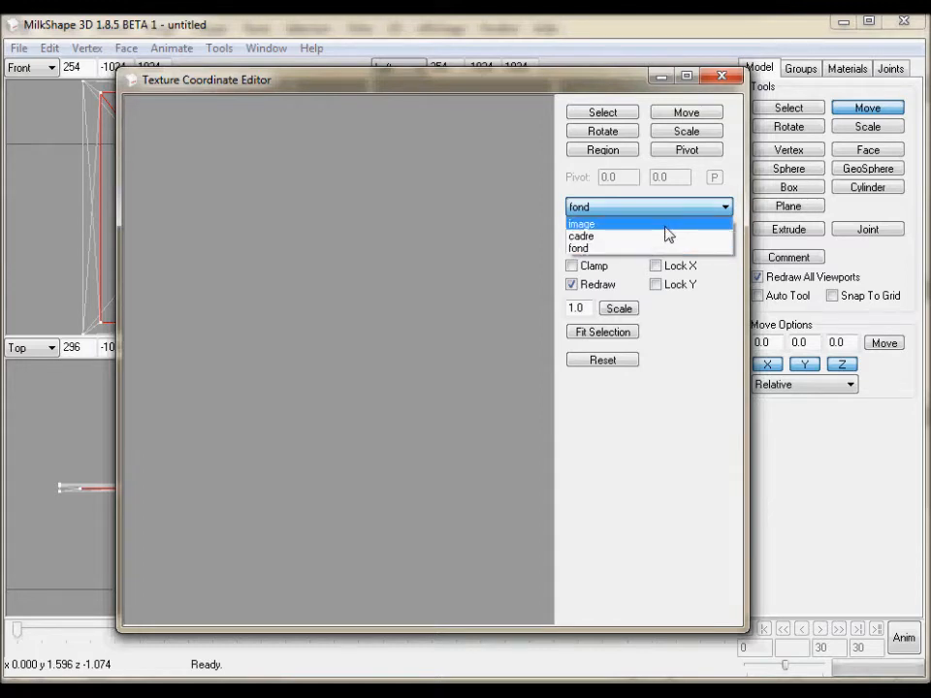
pyautogui.click(666, 225)
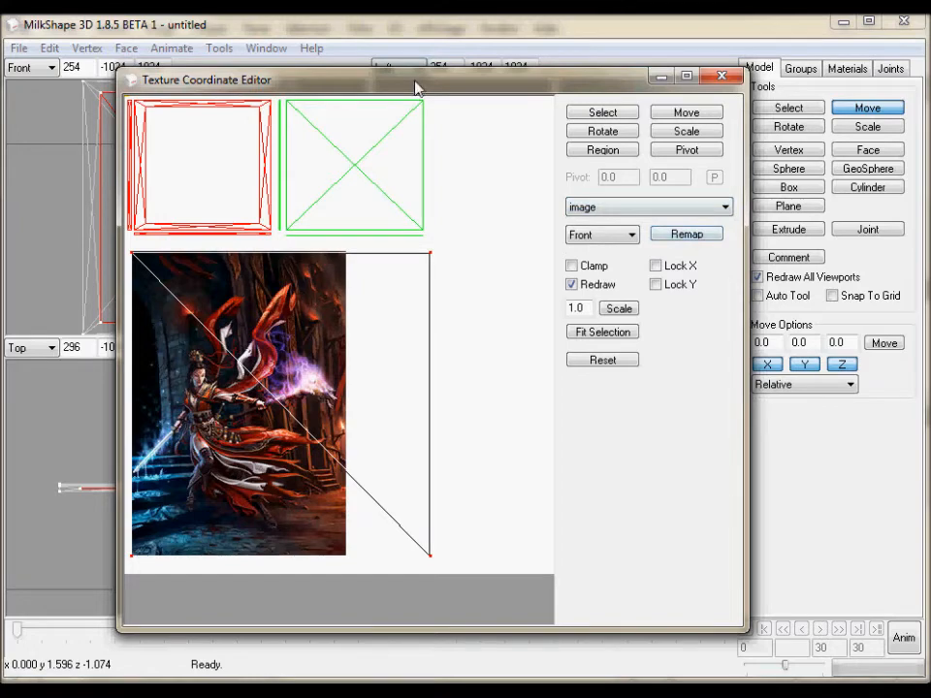
pyautogui.moveTo(574, 85); pyautogui.dragTo(565, 61)
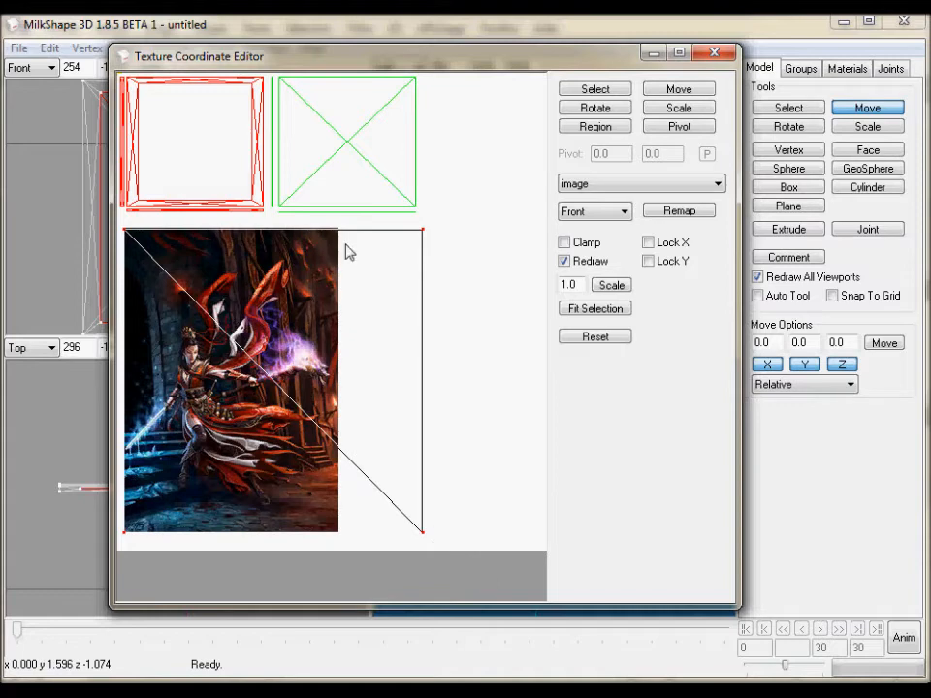
# Draw a region around the sorceress picture and remap the image group to it with the Front projection.
pyautogui.click(617, 88)
pyautogui.click(601, 131)
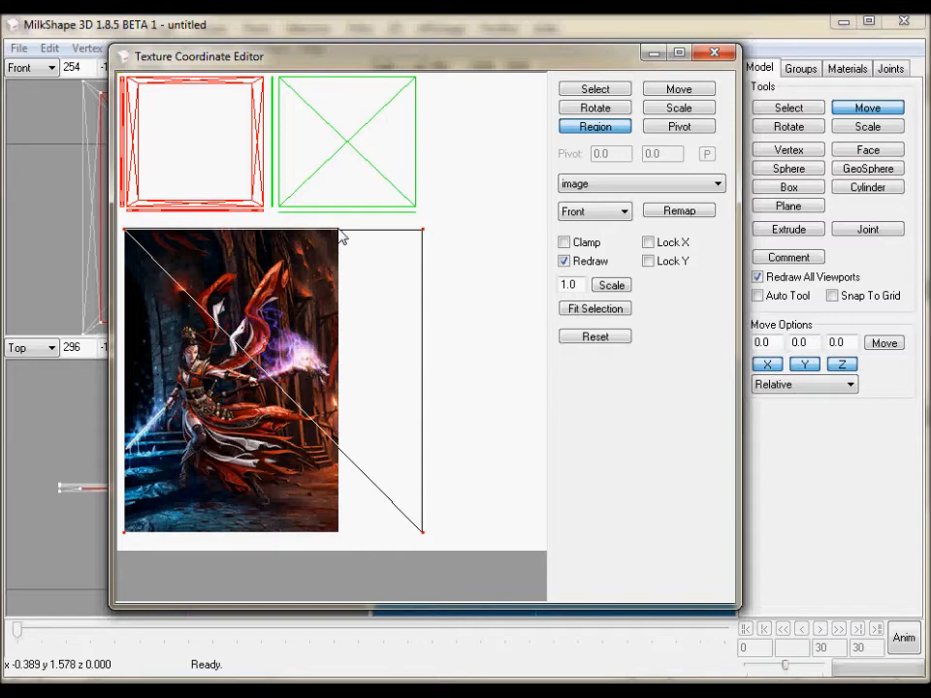
pyautogui.moveTo(341, 236); pyautogui.dragTo(129, 539)
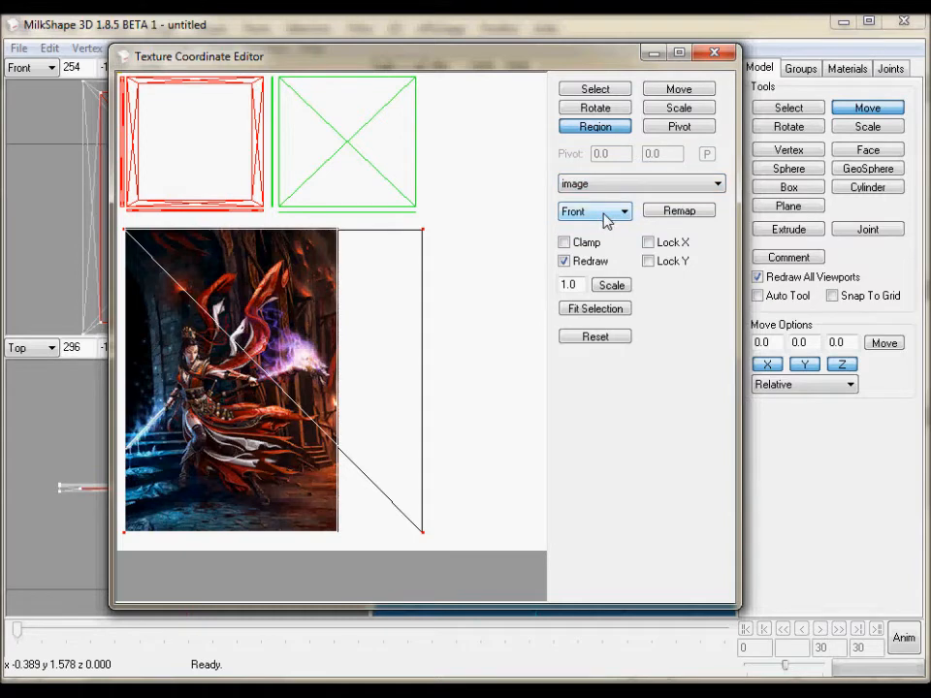
pyautogui.click(644, 215)
pyautogui.click(682, 214)
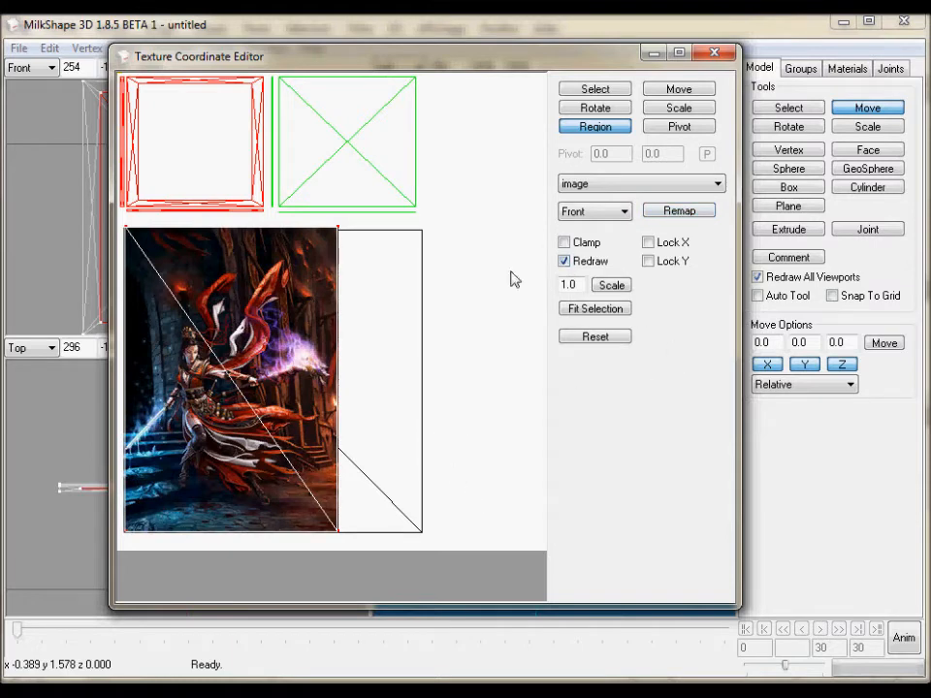
pyautogui.click(677, 126)
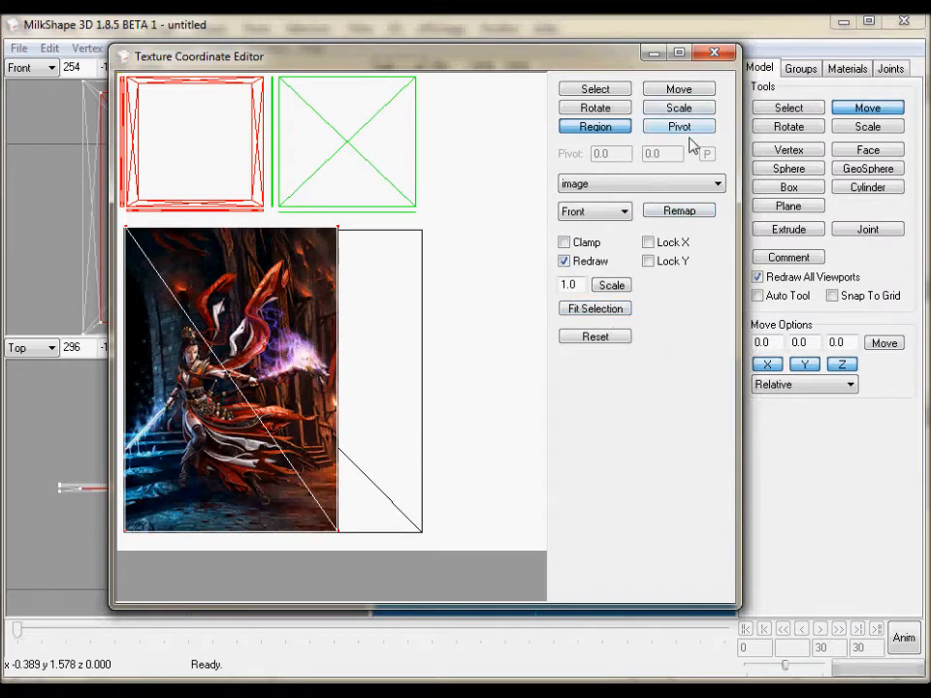
# Fit the texture view to the image group's selected coordinates, and reset the view scale to 1.
pyautogui.click(618, 311)
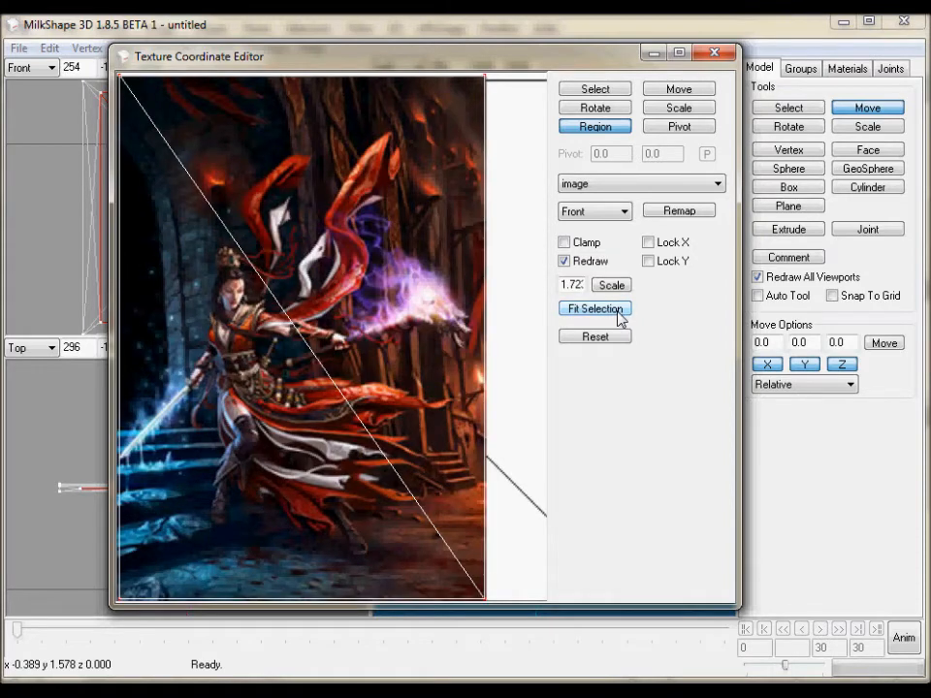
pyautogui.click(608, 291)
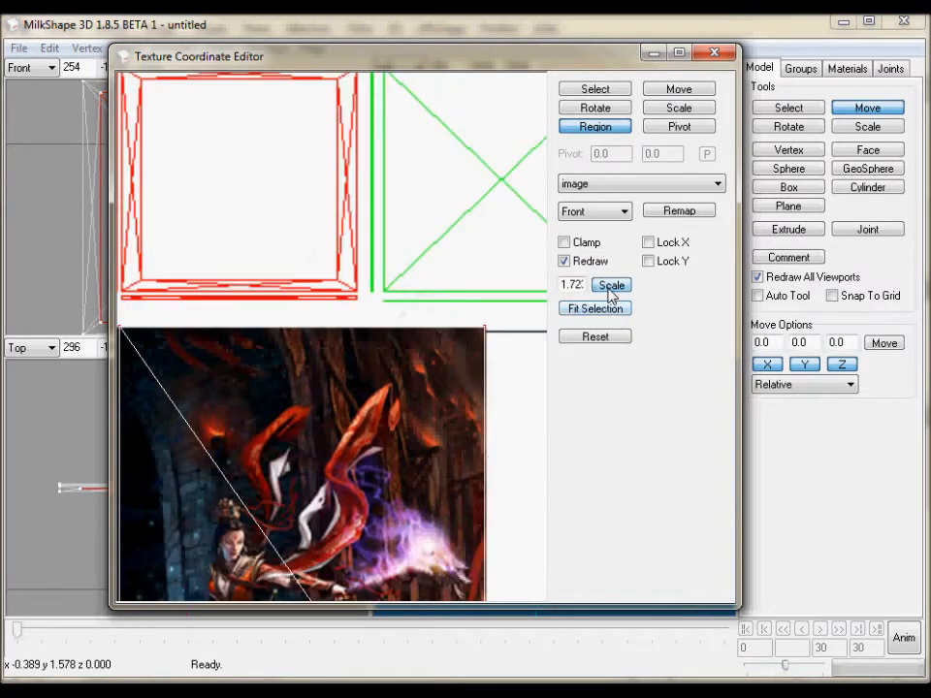
pyautogui.doubleClick(571, 285)
pyautogui.press('BackSpace')
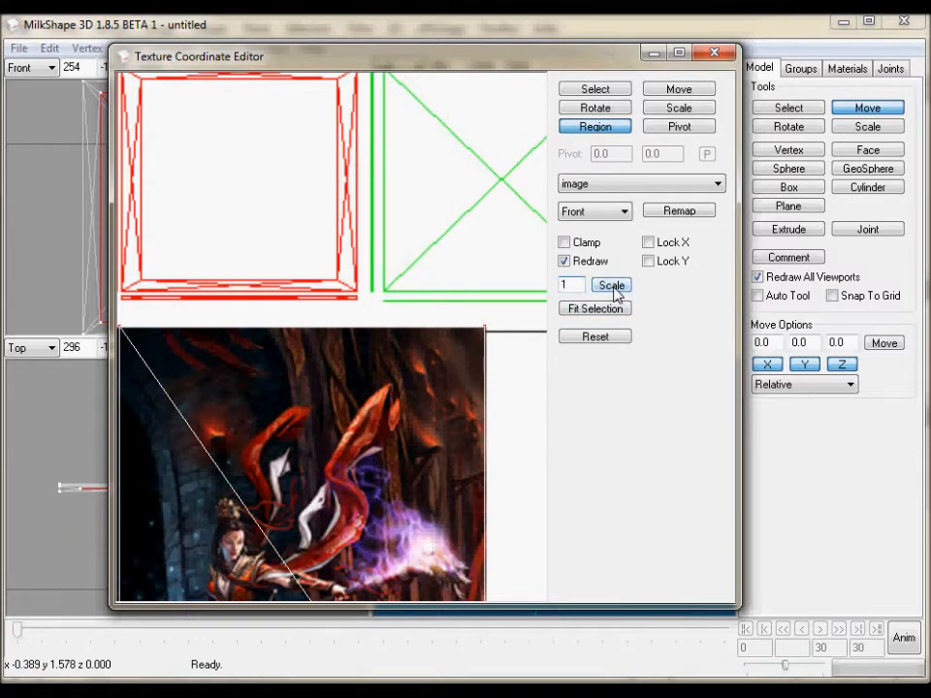
pyautogui.write('1')
pyautogui.click(612, 289)
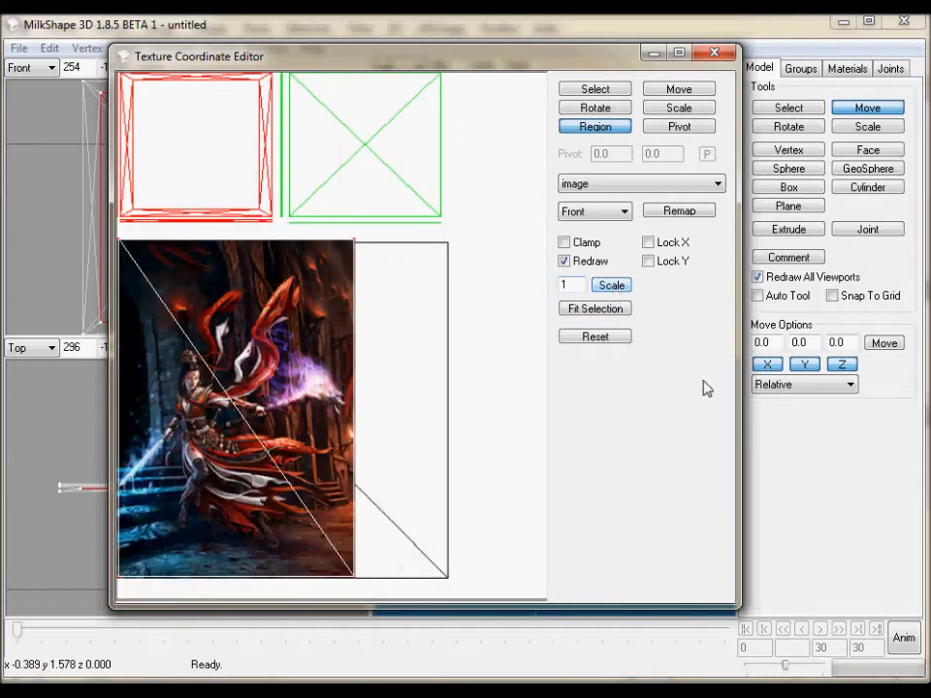
# Zoom in on the image group's mapping and nudge all its texture coordinates slightly to align with the picture's right edge.
pyautogui.click(624, 320)
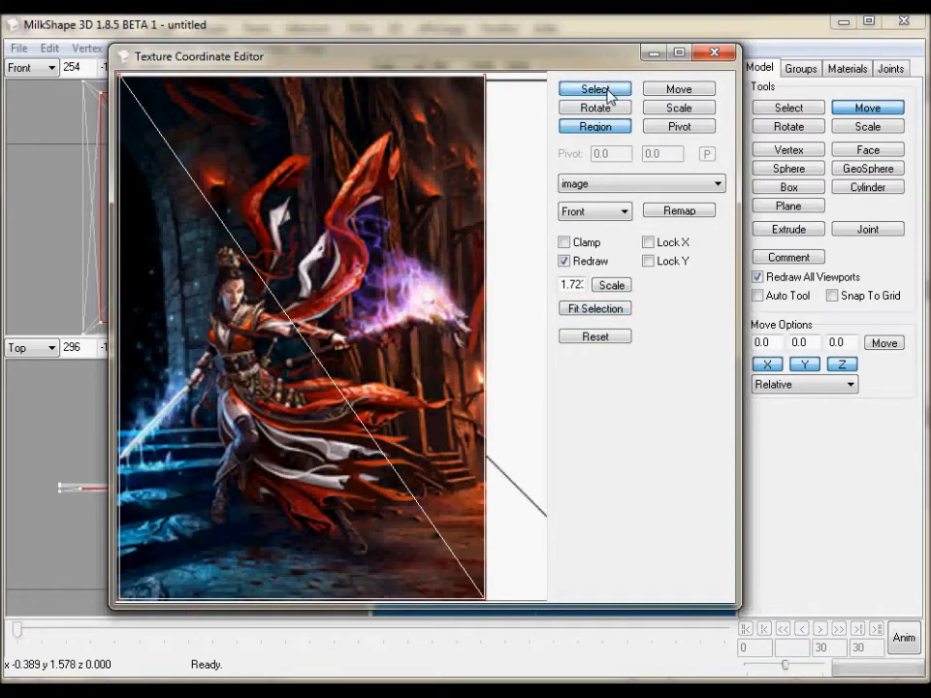
pyautogui.click(678, 90)
pyautogui.moveTo(365, 276)
pyautogui.mouseDown()
pyautogui.moveTo(352, 273)
pyautogui.moveTo(359, 278)
pyautogui.mouseUp()
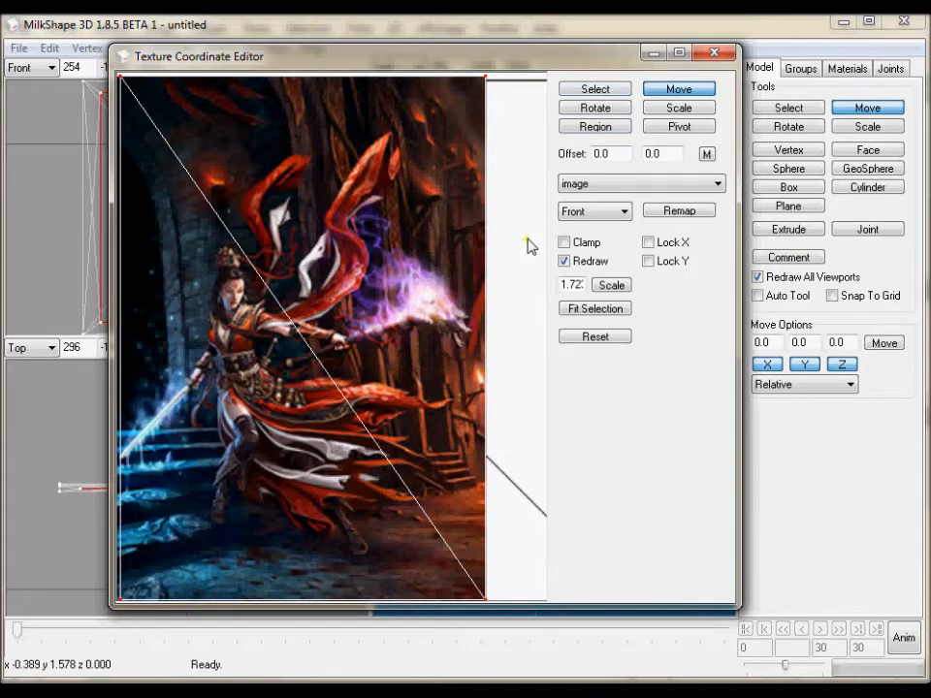
# Select the image mapping's upper-left corner vertex and move it exactly onto the picture's upper-left corner.
pyautogui.moveTo(528, 246)
pyautogui.mouseDown(button='right')
pyautogui.moveTo(525, 234)
pyautogui.moveTo(550, 275)
pyautogui.moveTo(522, 262)
pyautogui.mouseUp(button='right')
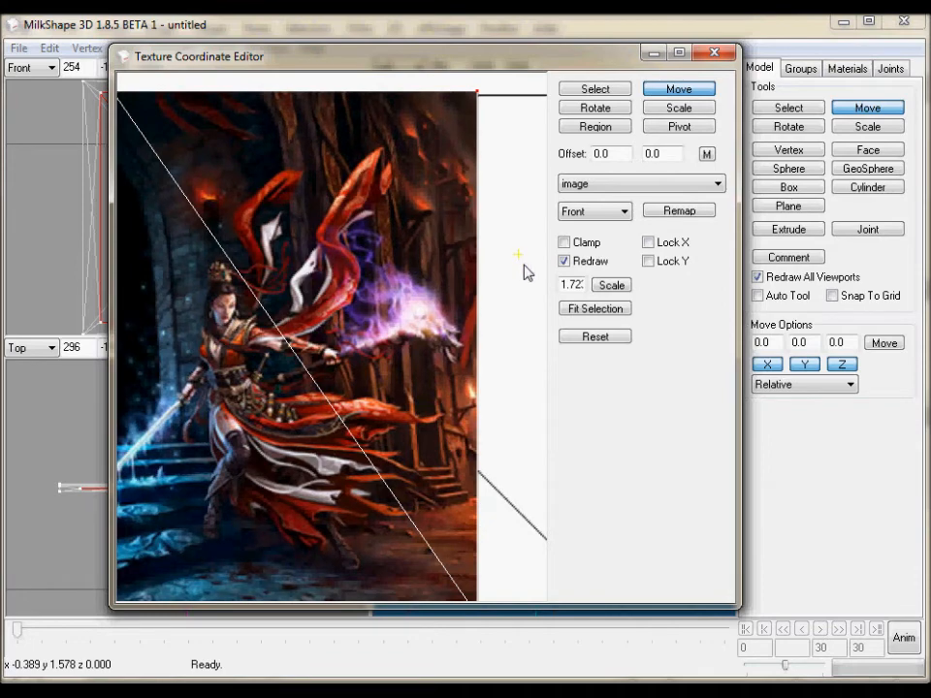
pyautogui.moveTo(513, 243); pyautogui.dragTo(536, 289, button='right')
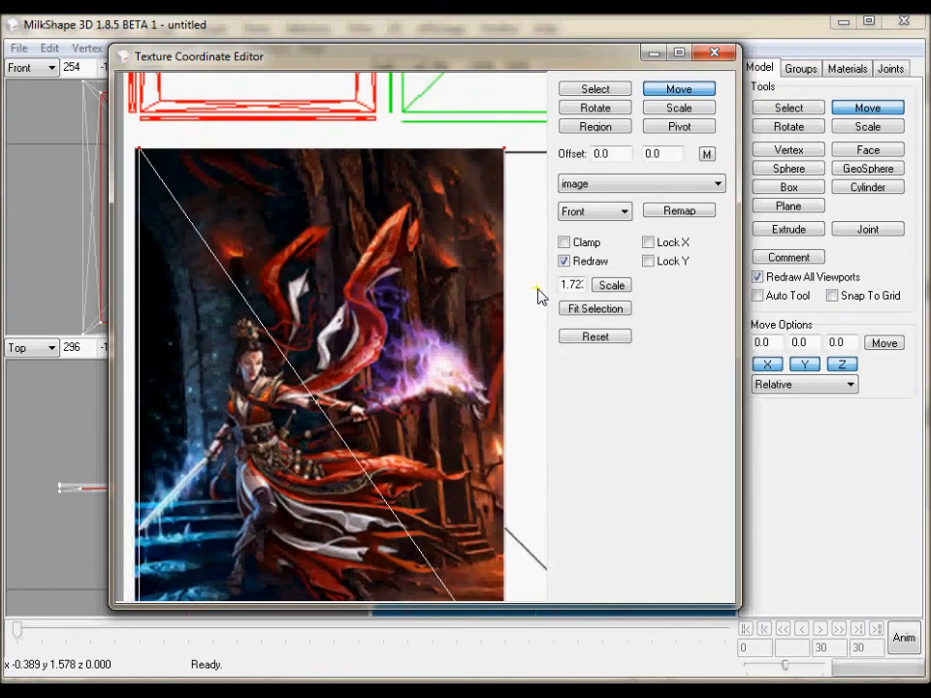
pyautogui.click(593, 90)
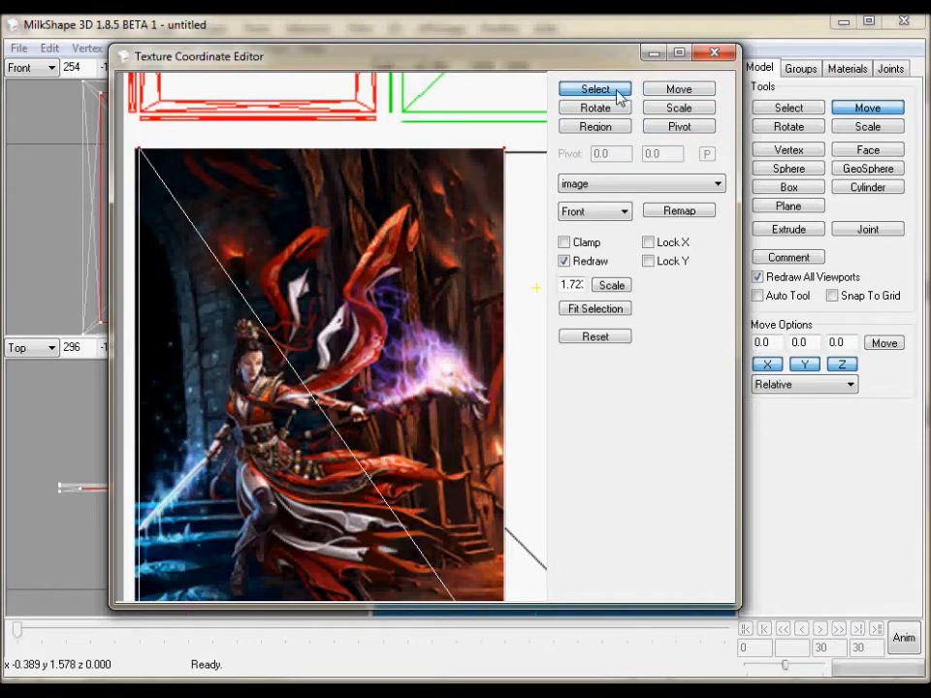
pyautogui.moveTo(136, 150); pyautogui.dragTo(154, 167)
pyautogui.click(677, 90)
pyautogui.moveTo(179, 191); pyautogui.dragTo(175, 190)
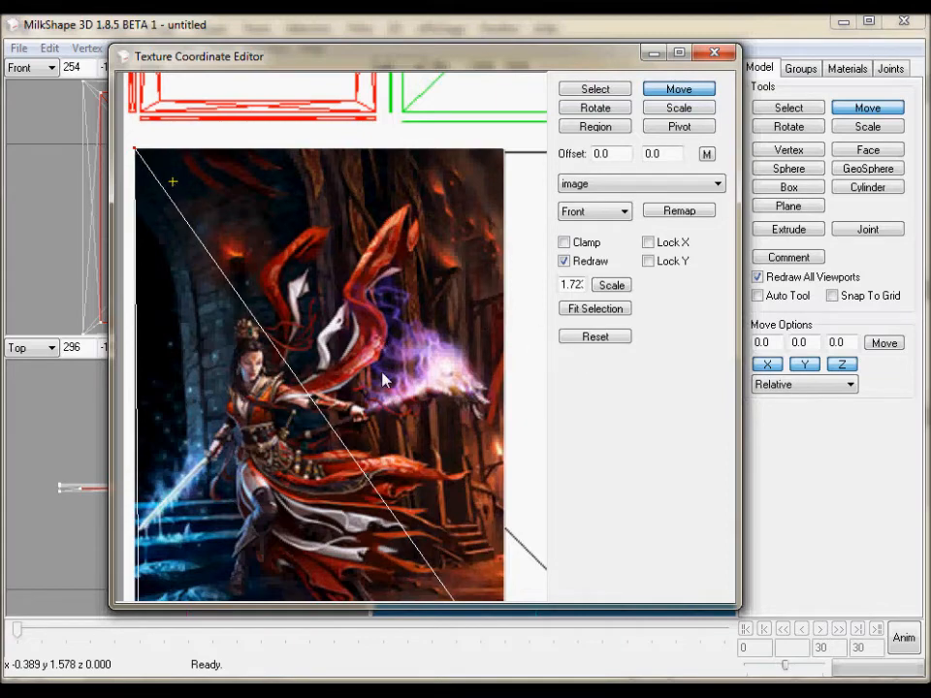
# Select the image mapping's lower-left corner vertex and move it exactly onto the picture's lower-left corner.
pyautogui.moveTo(369, 434); pyautogui.dragTo(399, 188, button='right')
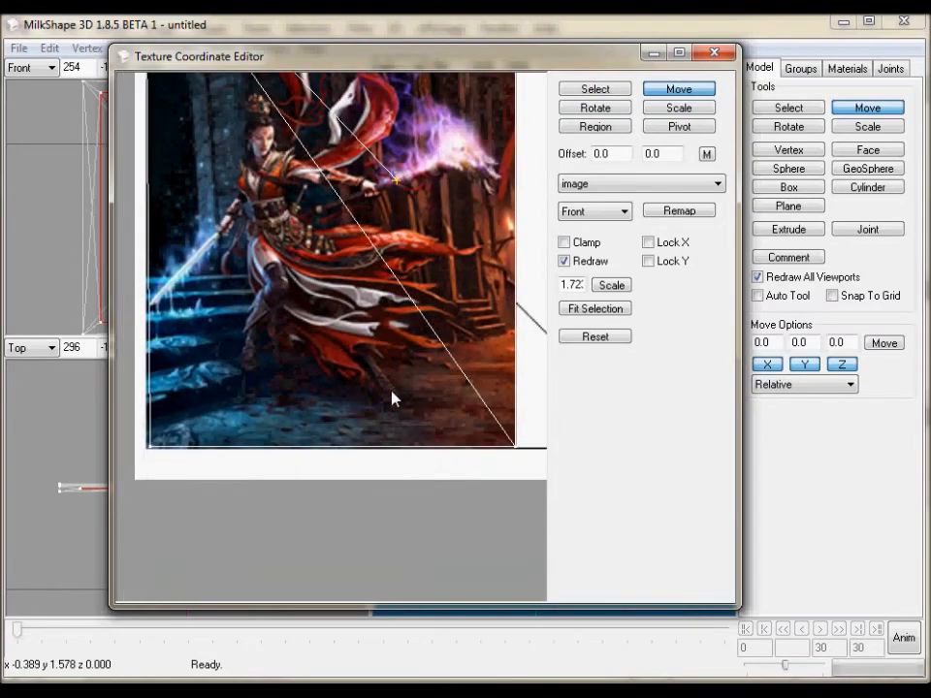
pyautogui.click(600, 90)
pyautogui.moveTo(142, 445); pyautogui.dragTo(158, 470)
pyautogui.click(698, 89)
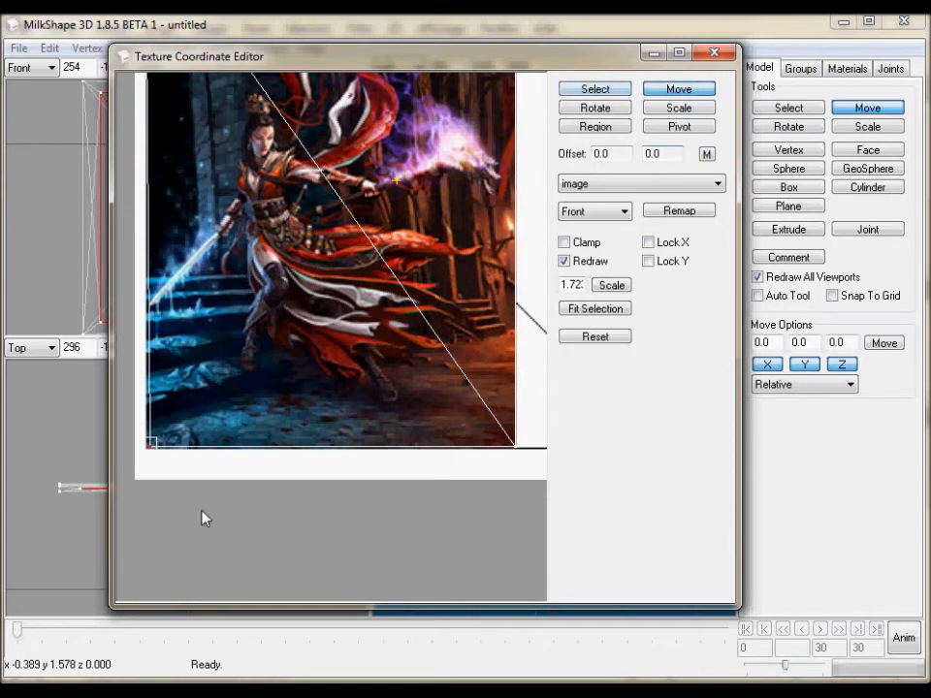
pyautogui.moveTo(202, 476); pyautogui.dragTo(197, 475)
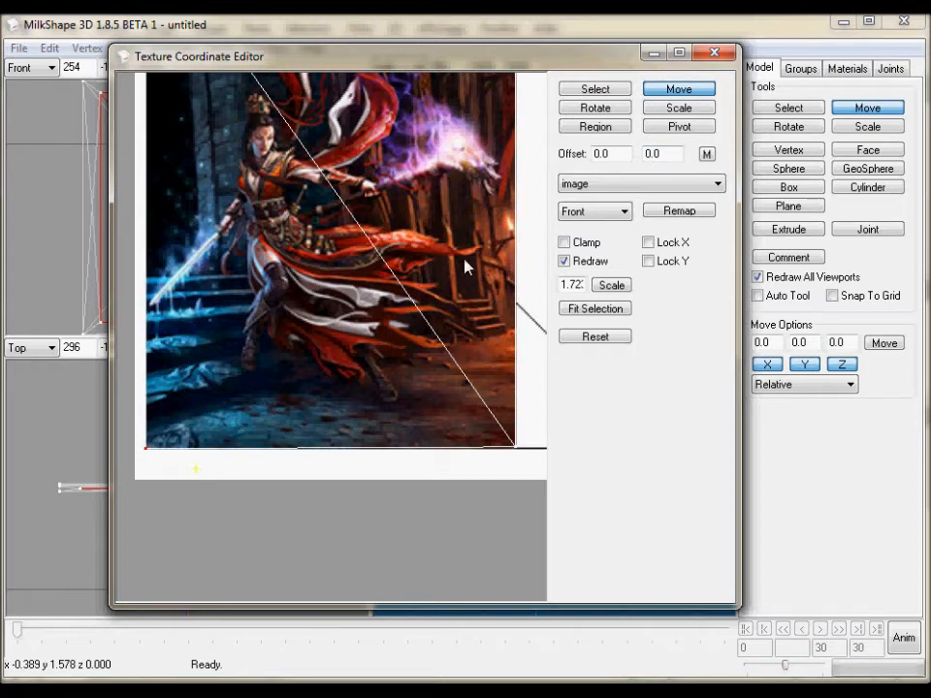
# Align the image mapping's lower-right and upper-right corner vertices with the picture's right-hand corners.
pyautogui.click(582, 90)
pyautogui.moveTo(511, 441); pyautogui.dragTo(531, 472)
pyautogui.click(679, 89)
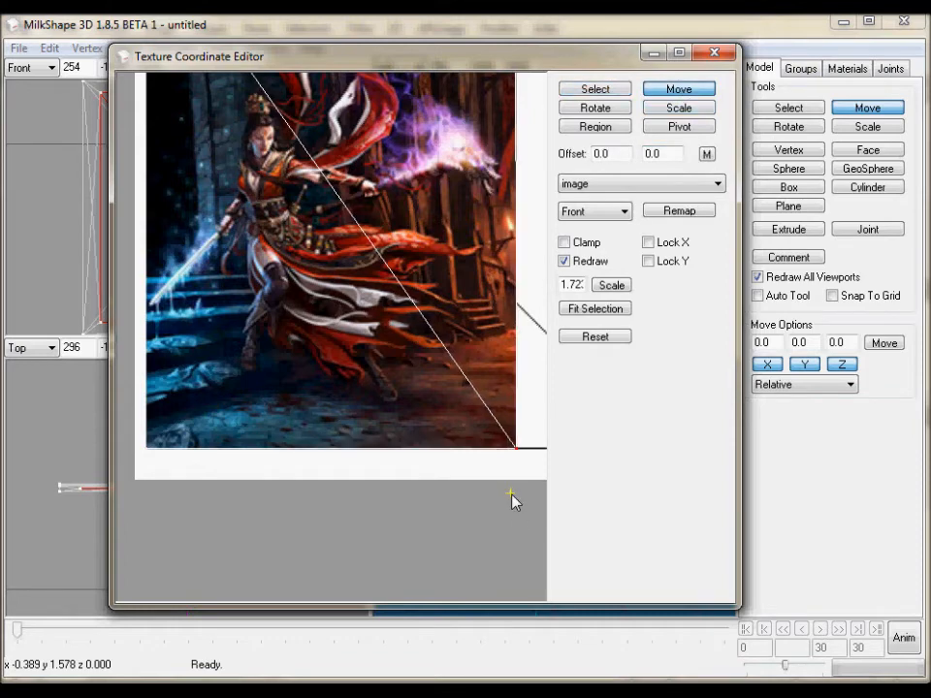
pyautogui.moveTo(458, 251); pyautogui.dragTo(425, 430, button='middle')
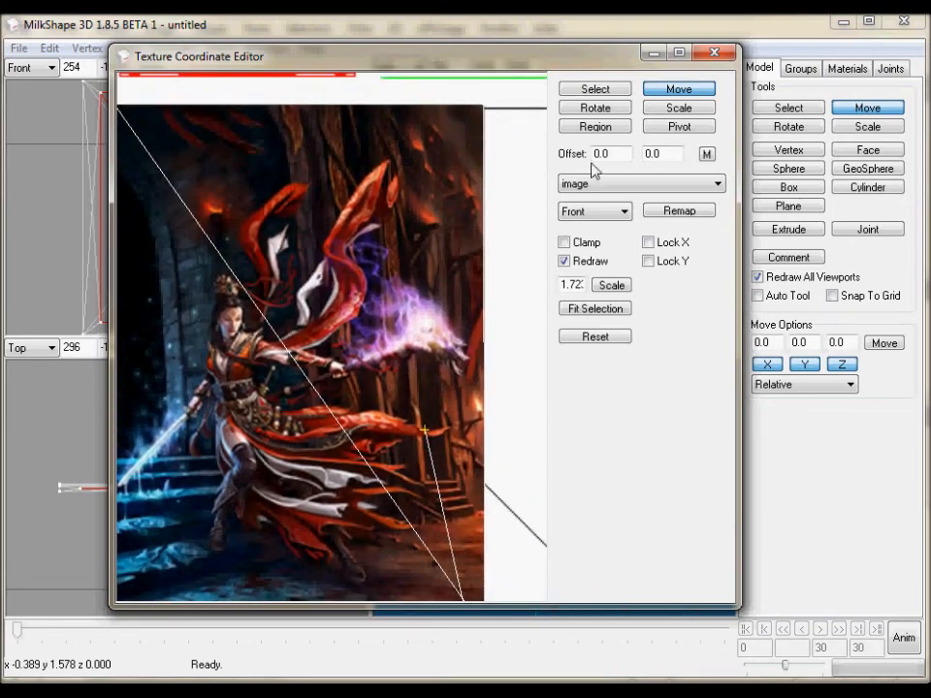
pyautogui.click(595, 88)
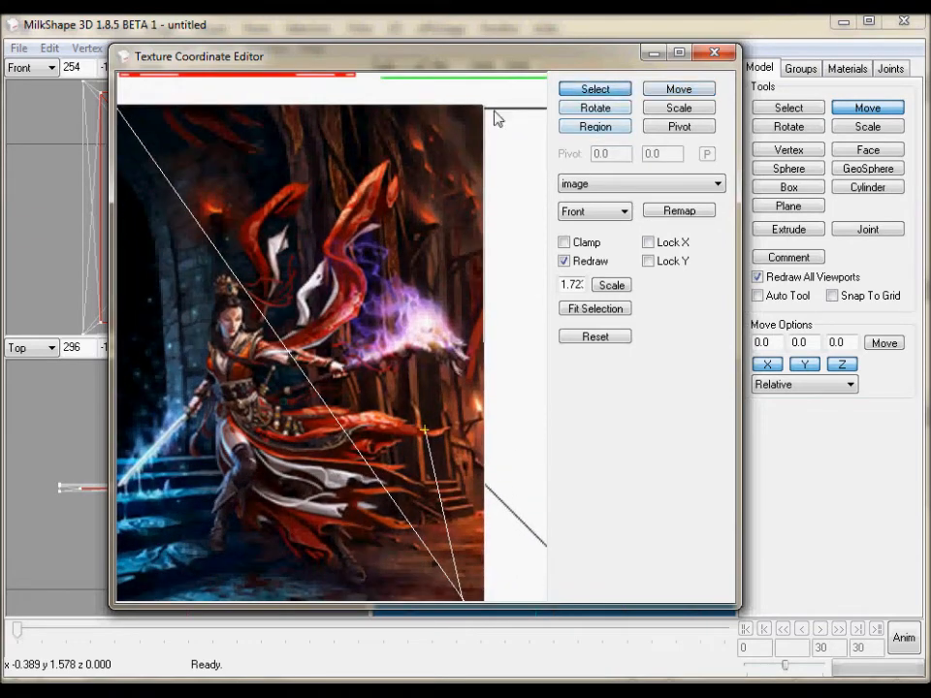
pyautogui.click(668, 90)
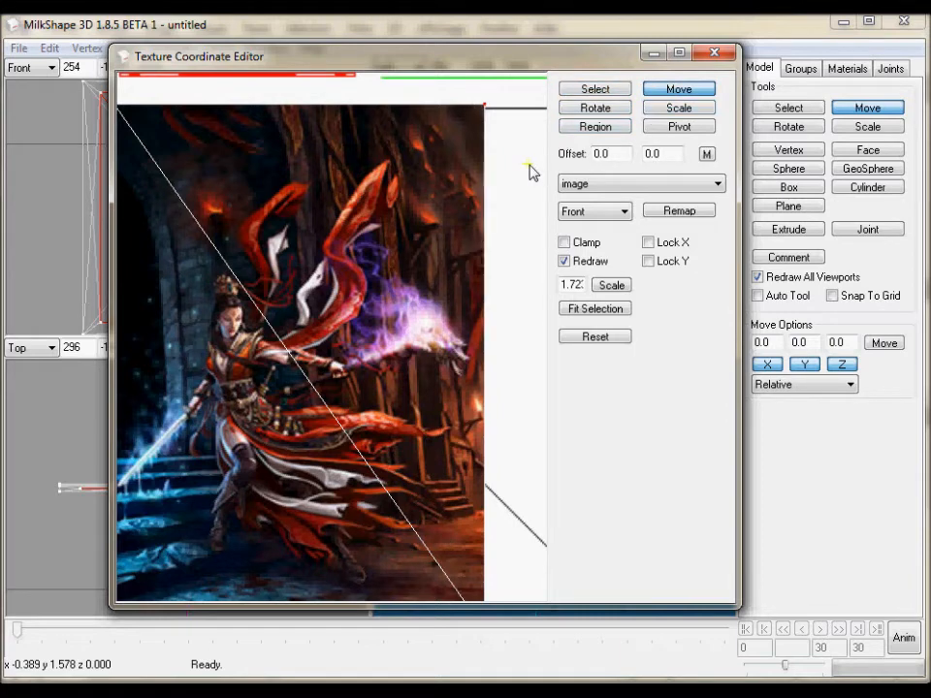
# Return the texture view to scale 1 and check the image group's mapping against the whole texture.
pyautogui.doubleClick(562, 285)
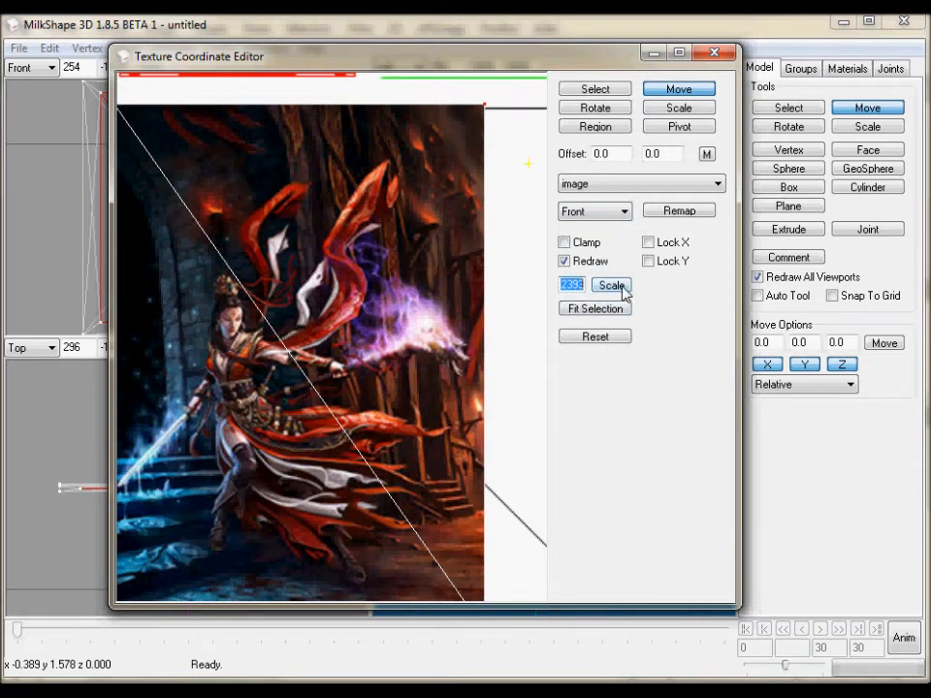
pyautogui.write('1')
pyautogui.click(619, 291)
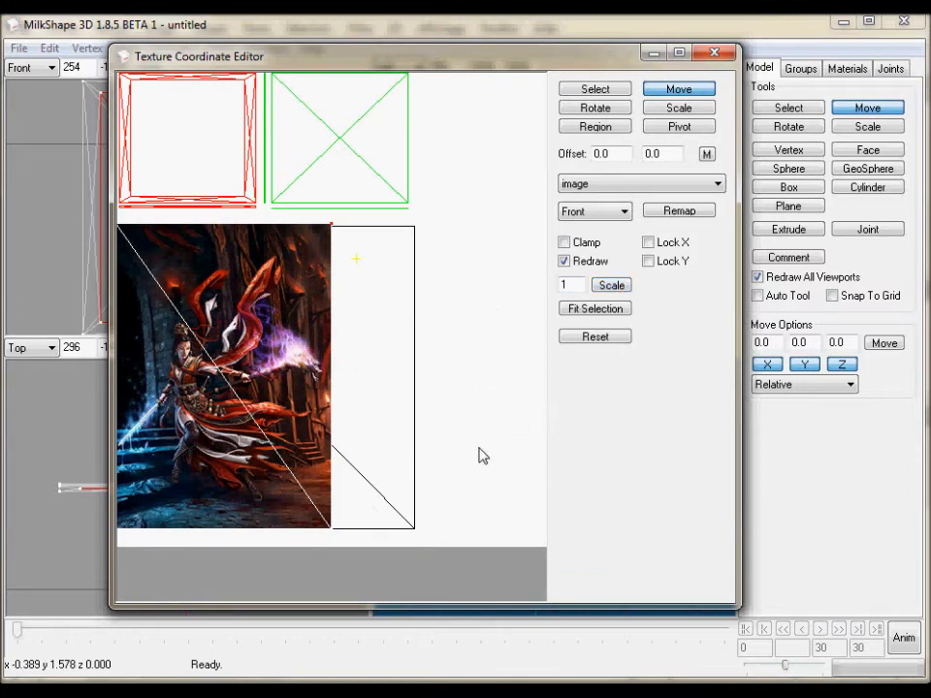
pyautogui.moveTo(462, 423); pyautogui.dragTo(496, 417, button='right')
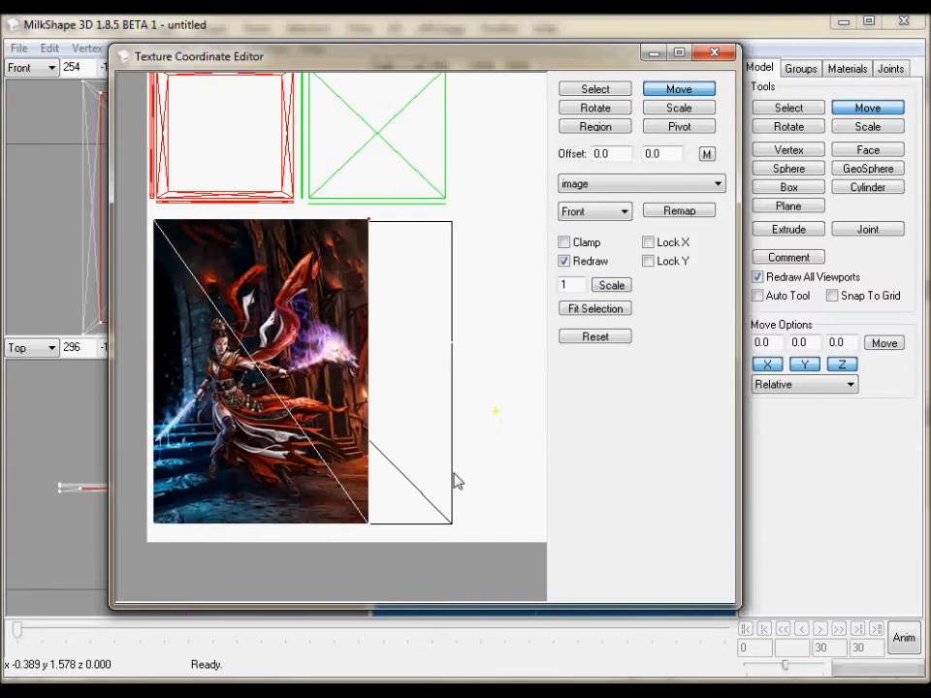
pyautogui.click(618, 193)
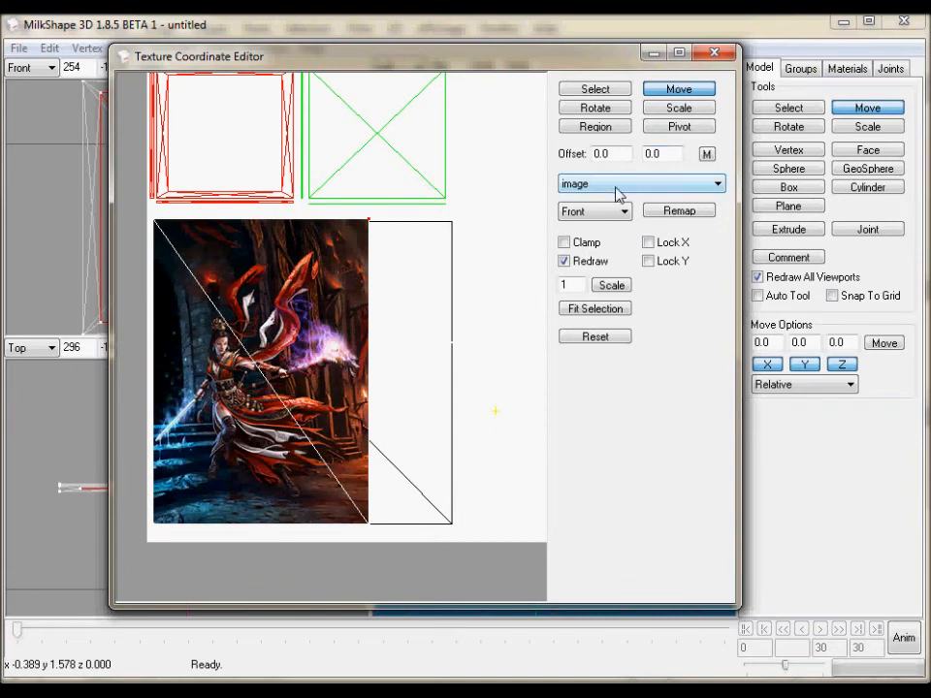
pyautogui.click(679, 210)
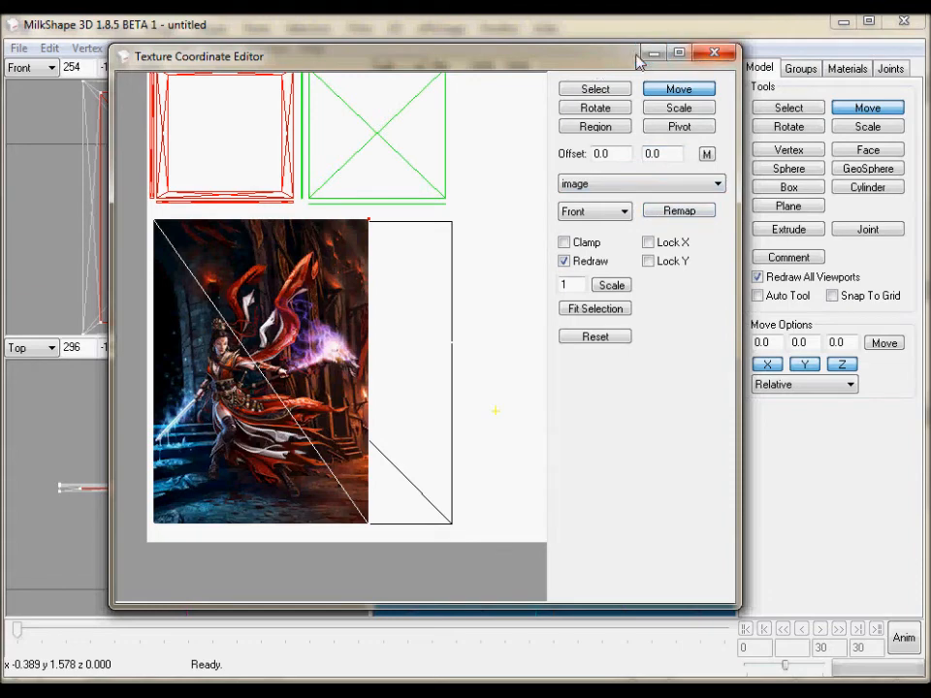
# Shrink and reposition the Texture Coordinate Editor to compare the mapping with the 3D view, and close it.
pyautogui.moveTo(441, 54); pyautogui.dragTo(543, 84)
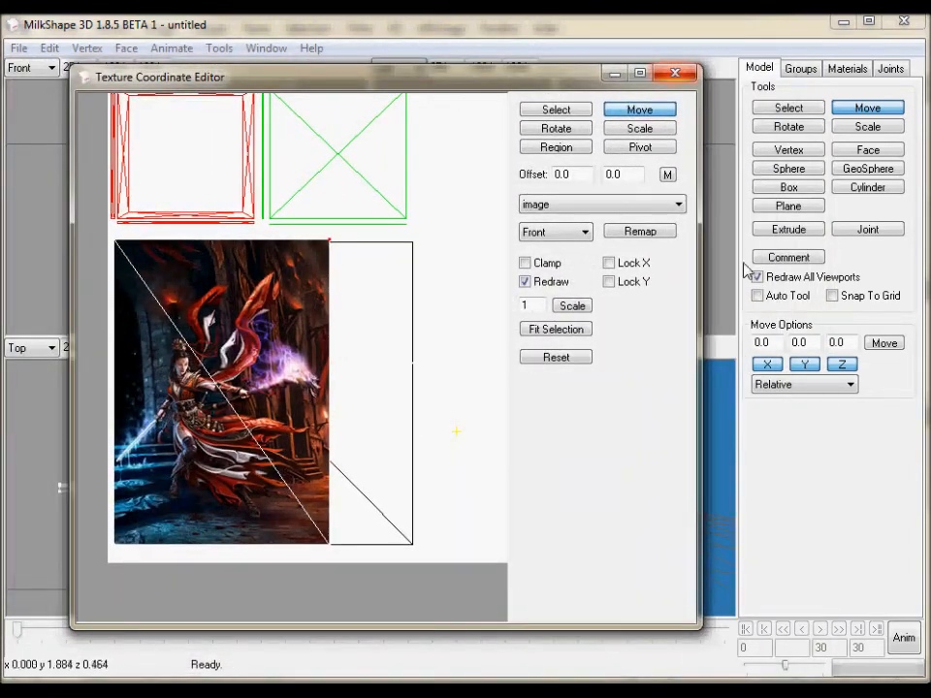
pyautogui.moveTo(702, 635); pyautogui.dragTo(547, 554)
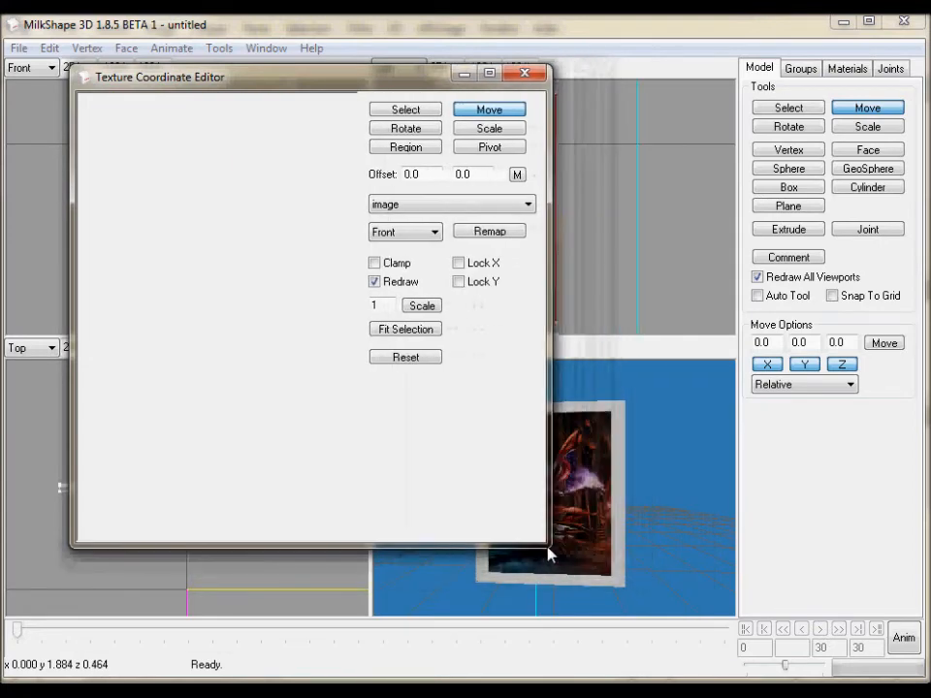
pyautogui.moveTo(364, 85); pyautogui.dragTo(268, 86)
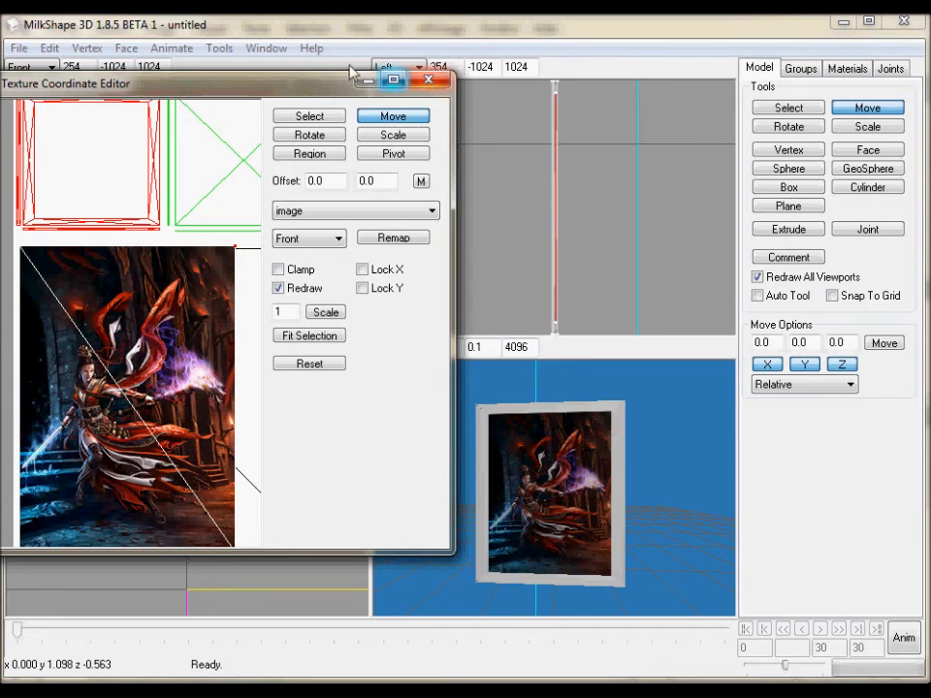
pyautogui.moveTo(302, 92); pyautogui.dragTo(327, 92)
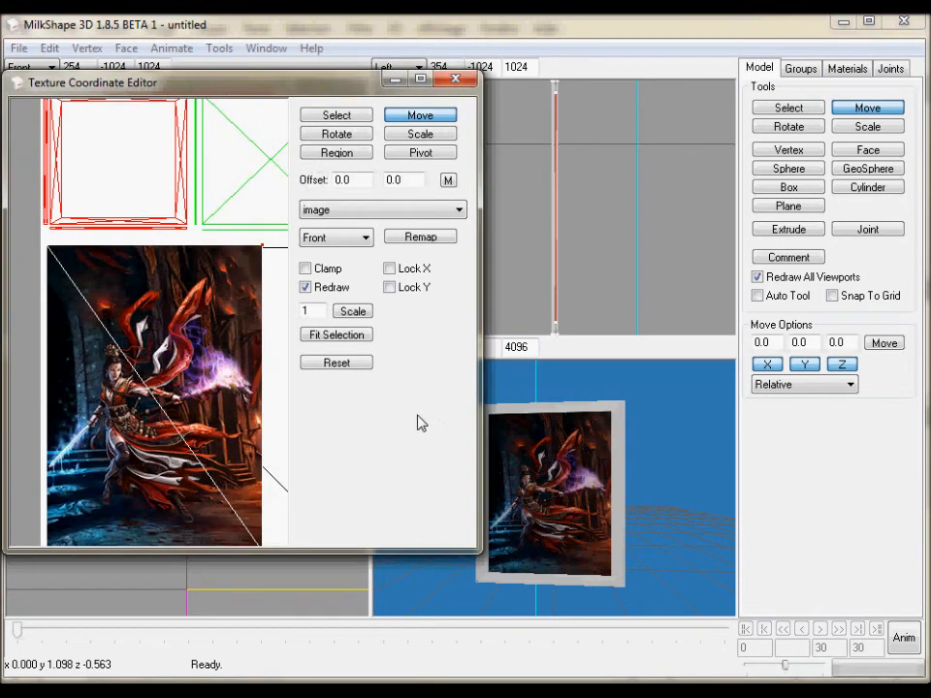
pyautogui.click(457, 81)
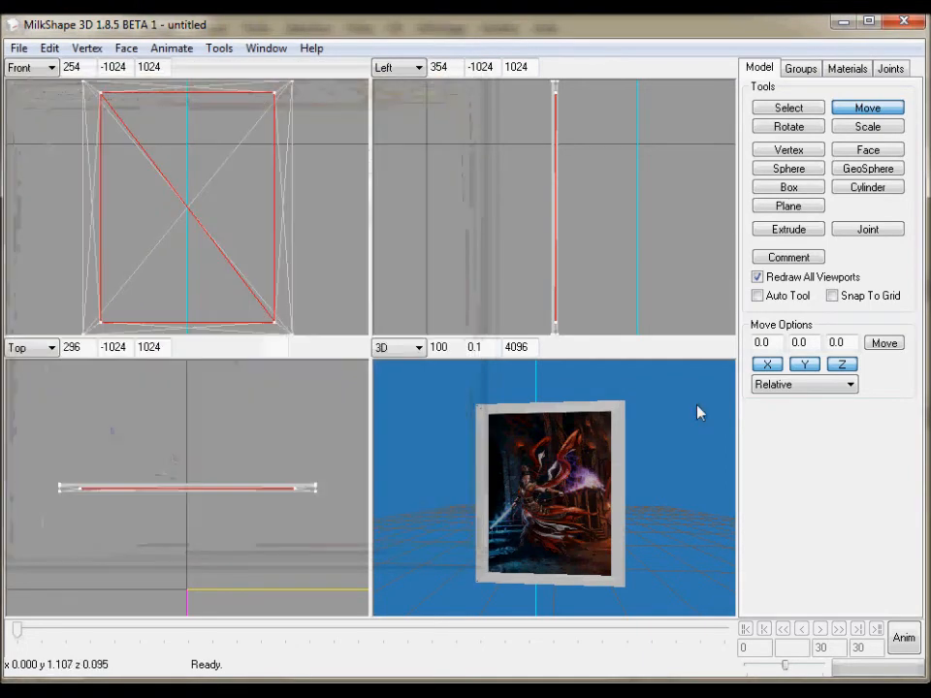
# Examine the textured painting in an enlarged 3D view and restore the four-view layout.
pyautogui.doubleClick(694, 500)
pyautogui.moveTo(664, 492)
pyautogui.mouseDown()
pyautogui.moveTo(653, 484)
pyautogui.moveTo(647, 493)
pyautogui.mouseUp()
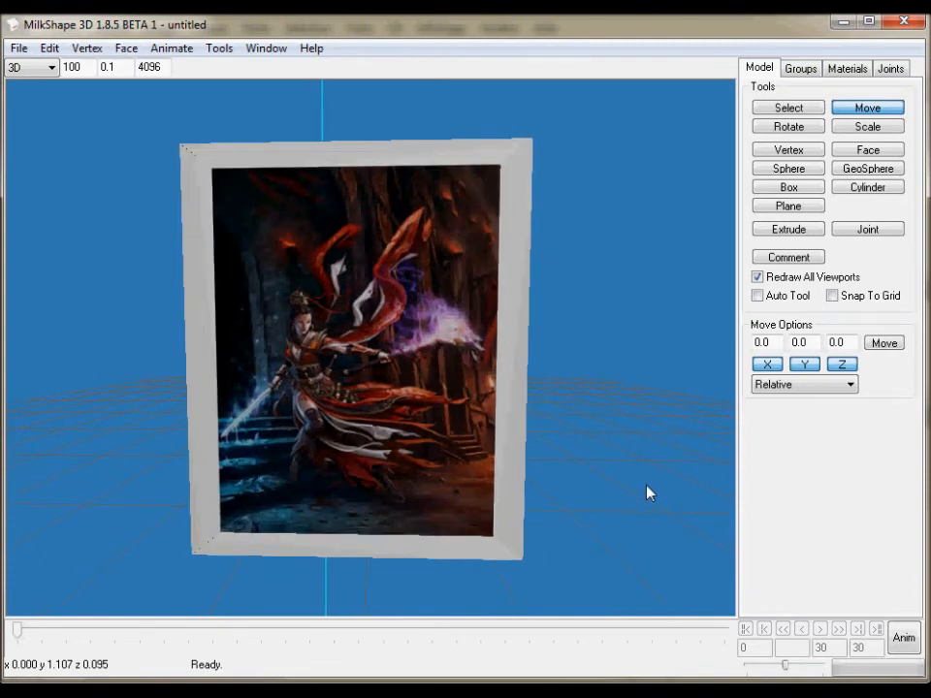
pyautogui.doubleClick(648, 493)
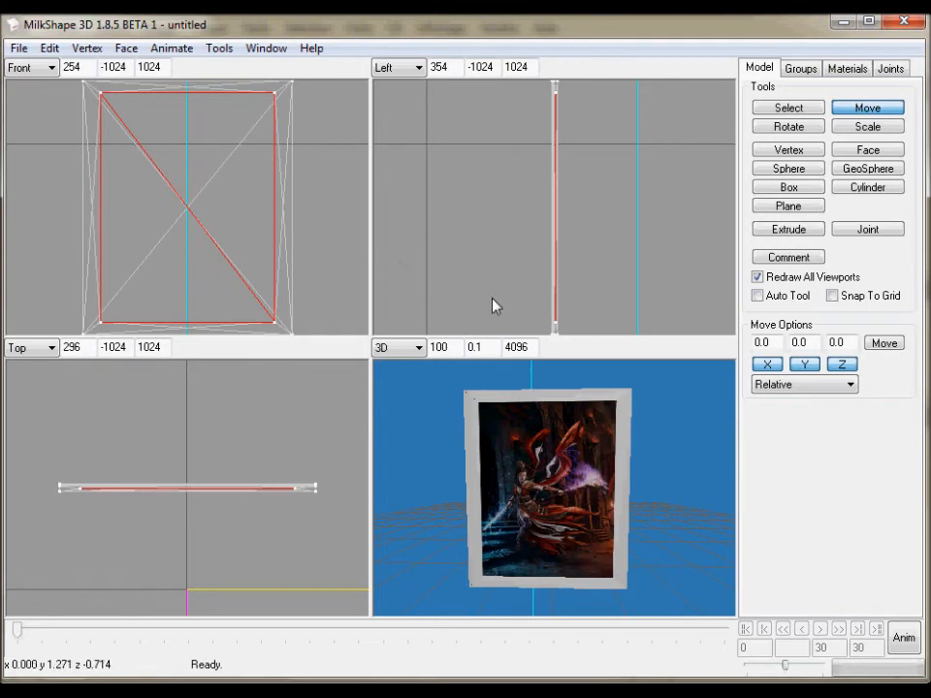
# Deselect the painting's geometry and export the model as the Wavefront OBJ file tableau_map2 in the creation folder.
pyautogui.press('F1')
pyautogui.click(351, 431)
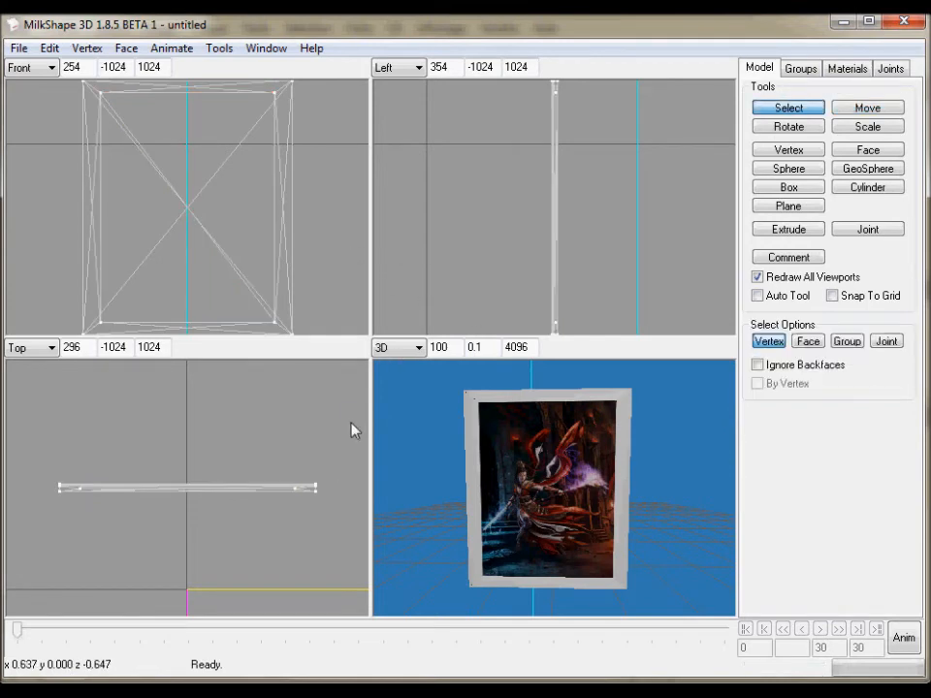
pyautogui.click(22, 50)
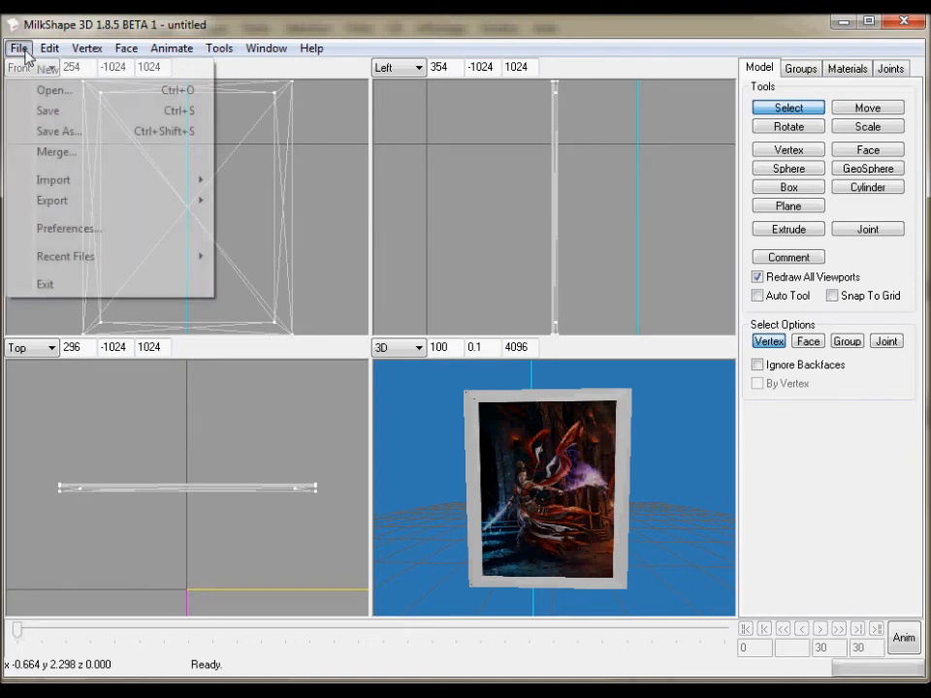
pyautogui.moveTo(78, 206)
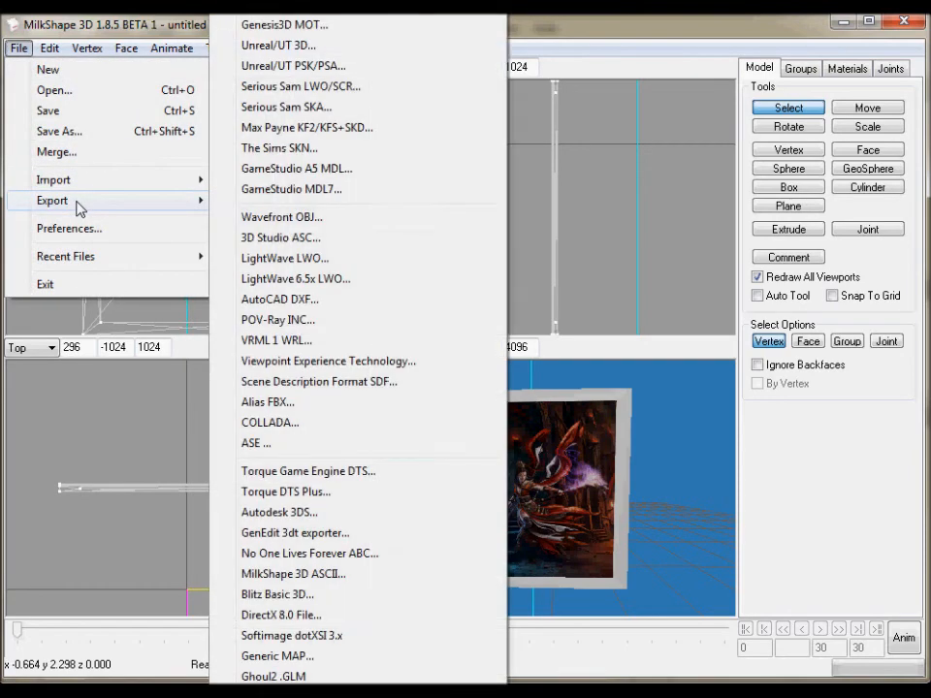
pyautogui.click(330, 219)
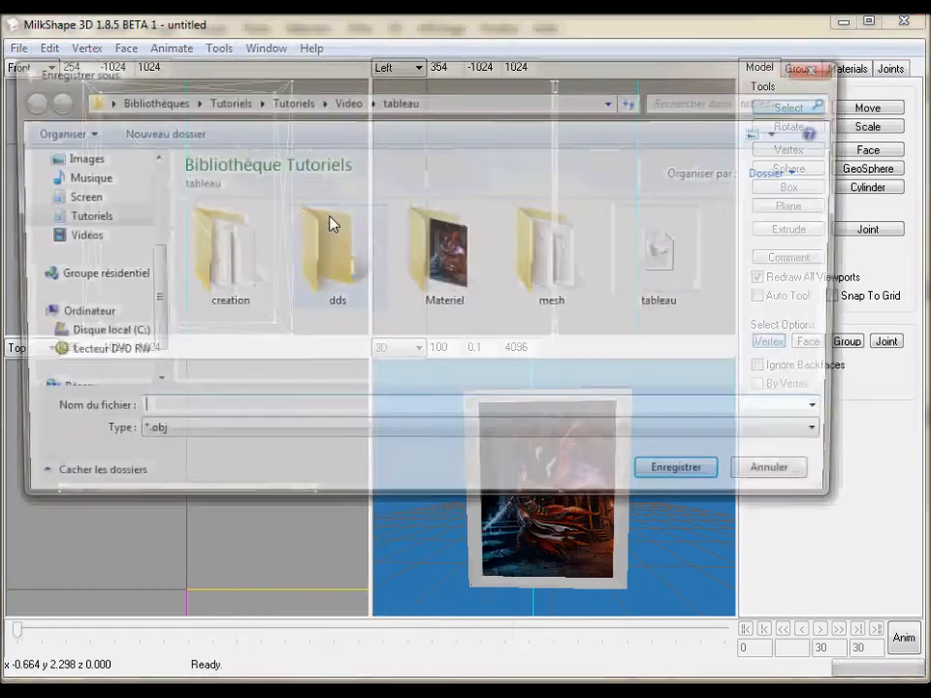
pyautogui.doubleClick(244, 273)
pyautogui.click(342, 304)
pyautogui.doubleClick(200, 412)
pyautogui.click(220, 415)
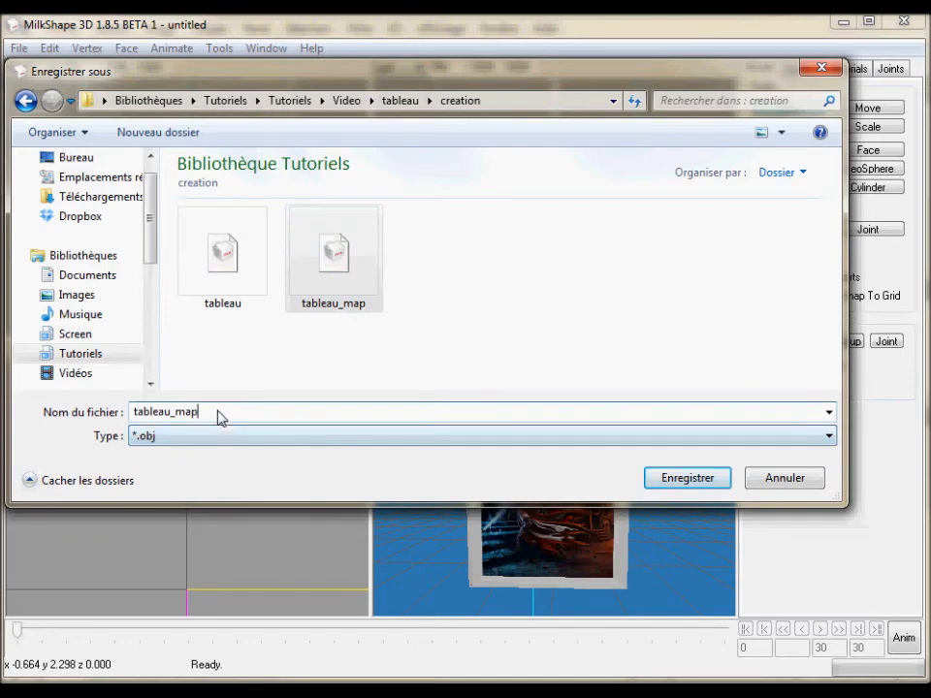
pyautogui.write('2')
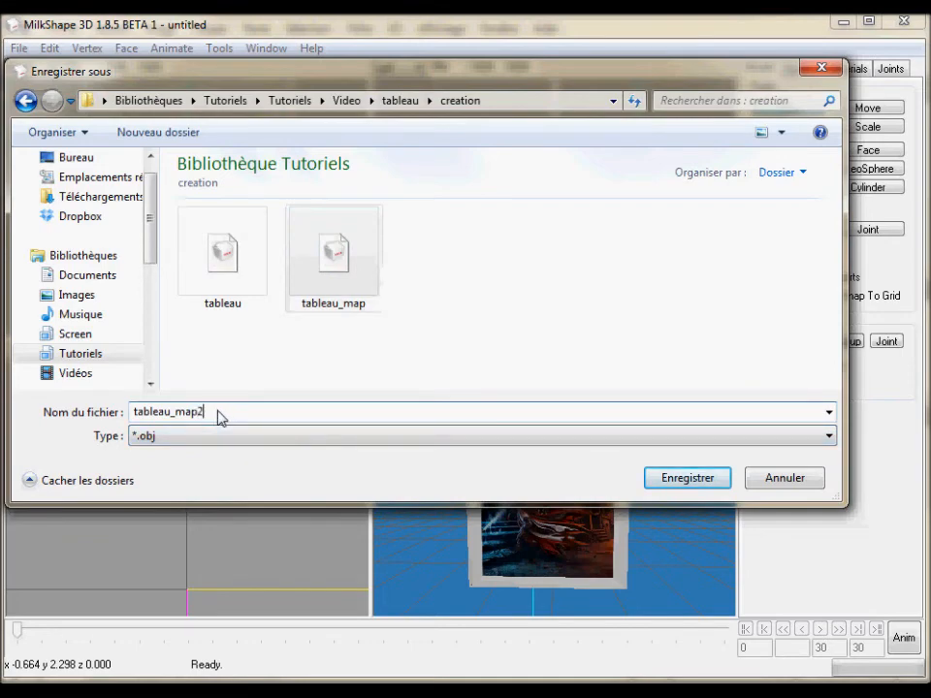
pyautogui.click(708, 484)
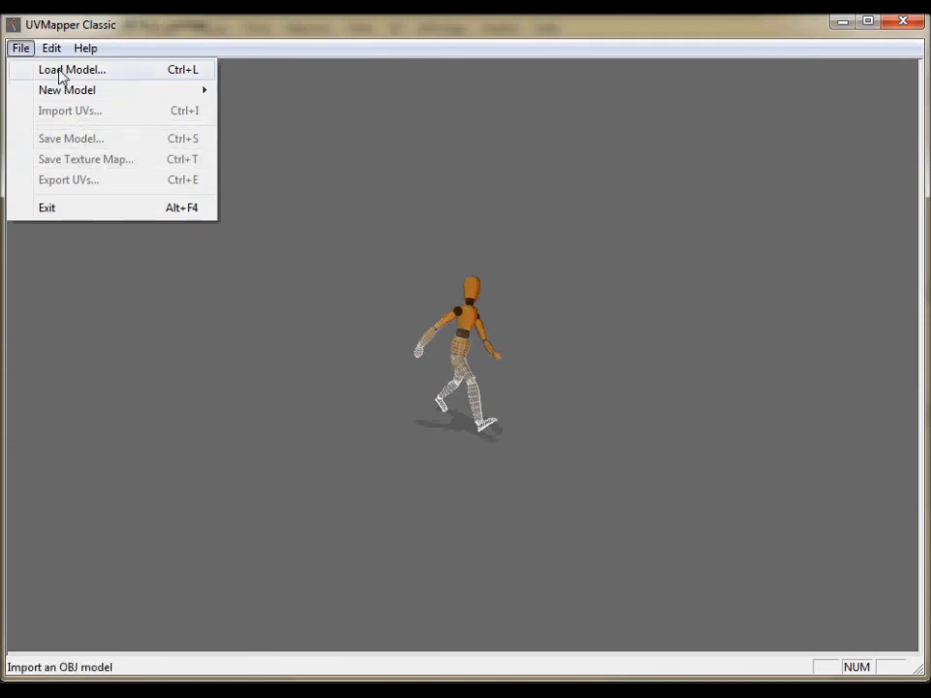
# Switch to UVMapper Classic and load the tableau_map2 OBJ model from the creation folder.
pyautogui.click(61, 74)
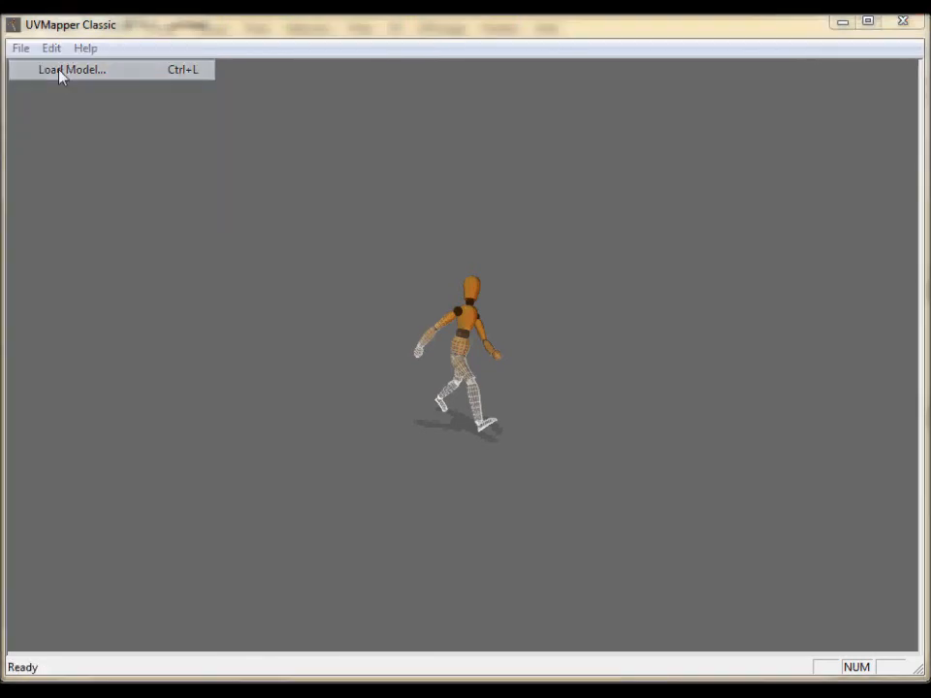
pyautogui.click(414, 336)
pyautogui.doubleClick(415, 336)
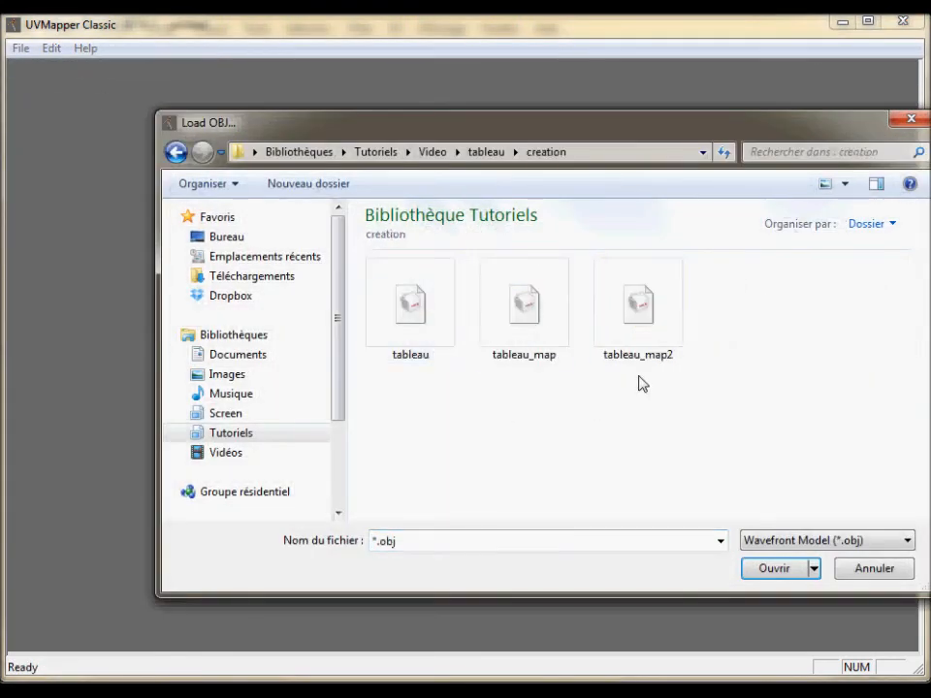
pyautogui.doubleClick(631, 333)
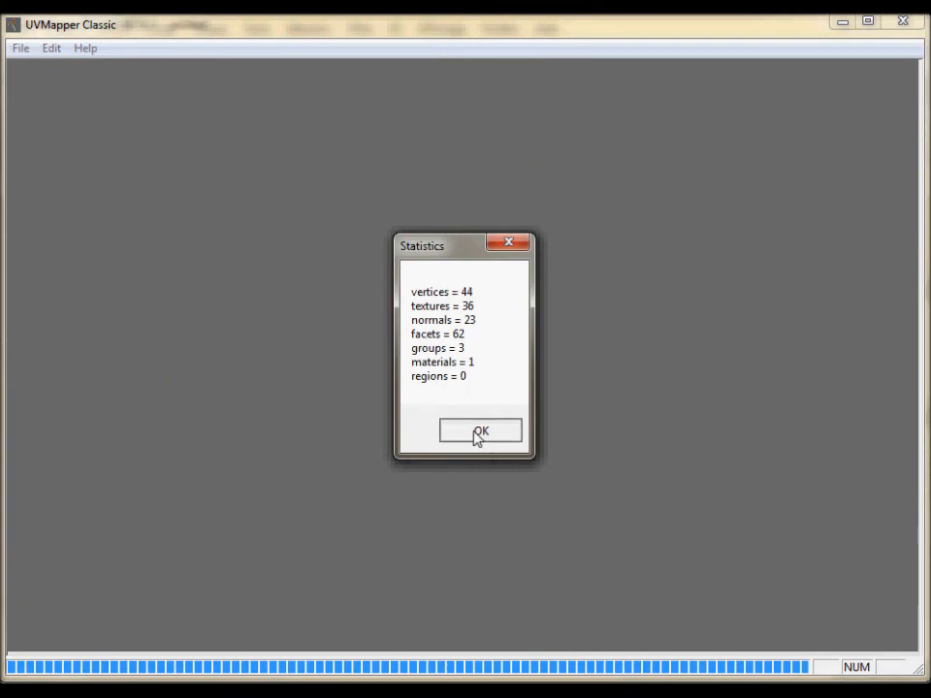
pyautogui.click(477, 435)
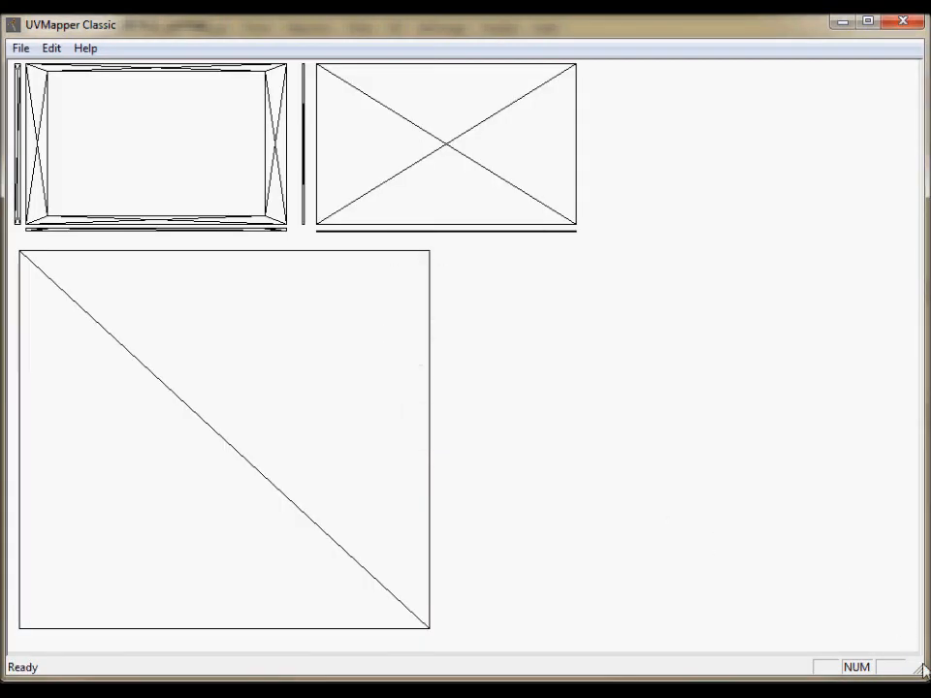
pyautogui.moveTo(925, 681)
pyautogui.mouseDown()
pyautogui.moveTo(565, 682)
pyautogui.moveTo(924, 678)
pyautogui.mouseUp()
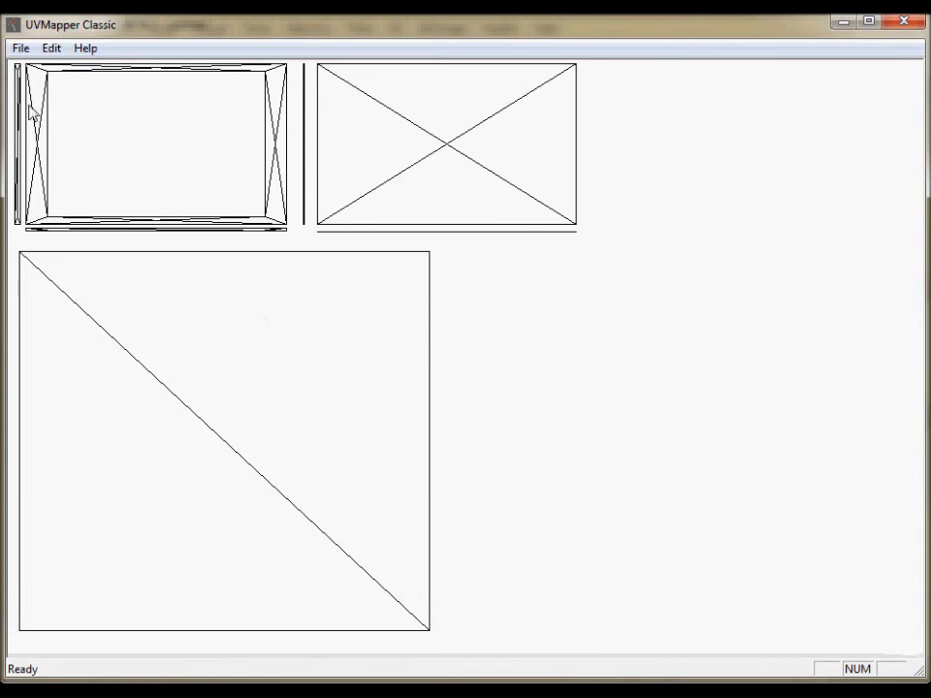
# Save the texture map as the 512 x 512 bitmap tableau_map2 in the creation folder and close UVMapper Classic.
pyautogui.click(21, 47)
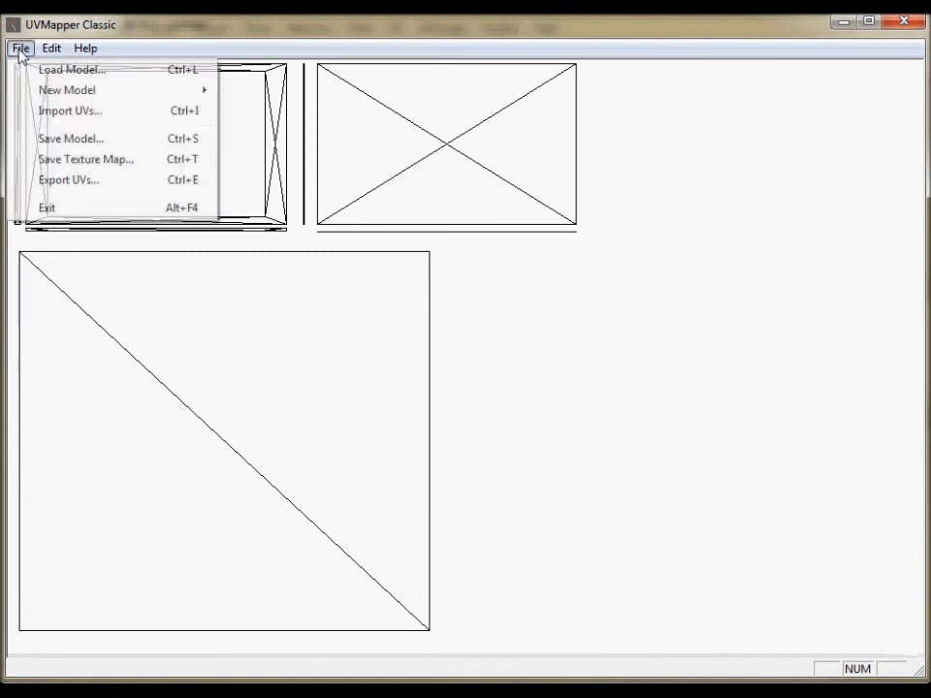
pyautogui.click(70, 165)
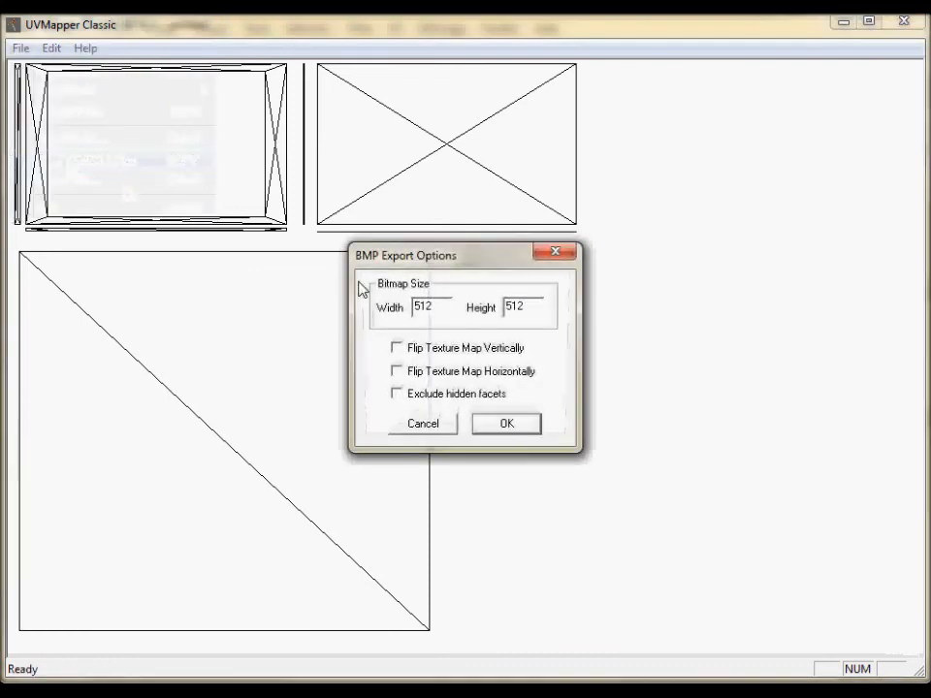
pyautogui.click(506, 424)
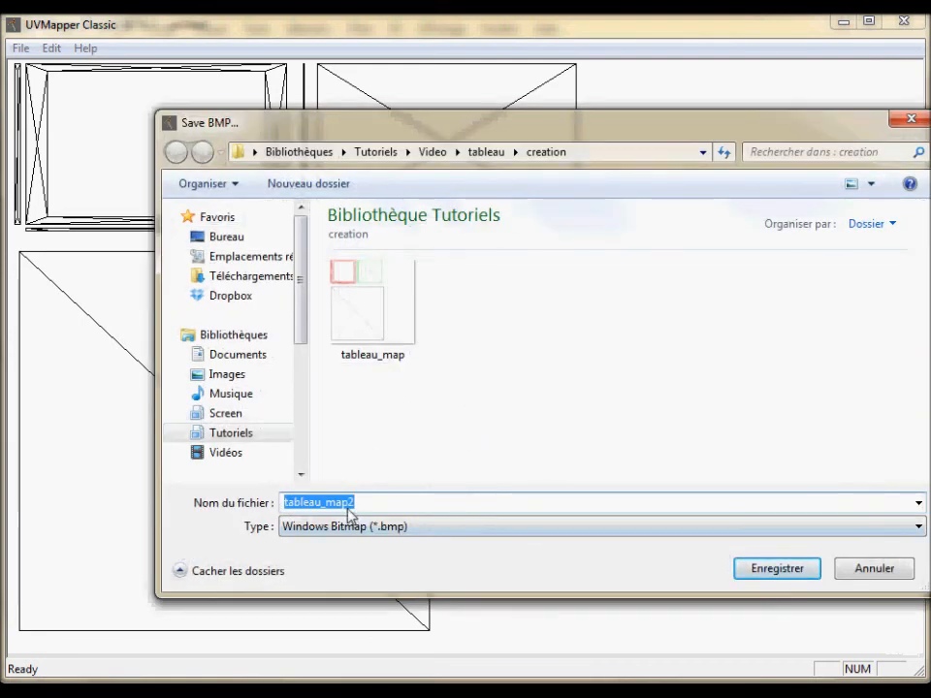
pyautogui.click(795, 571)
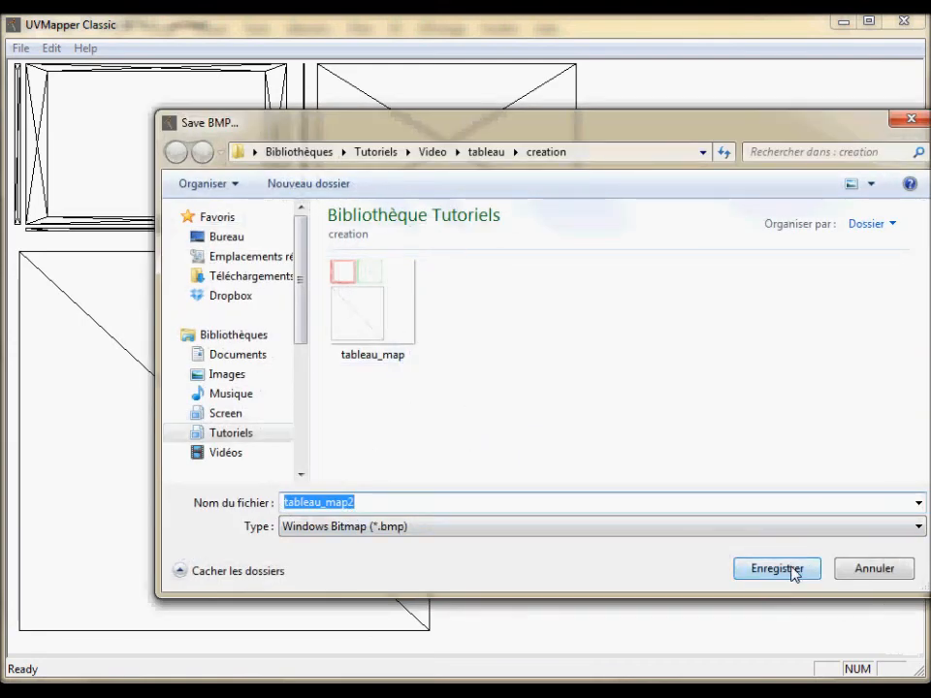
pyautogui.click(904, 21)
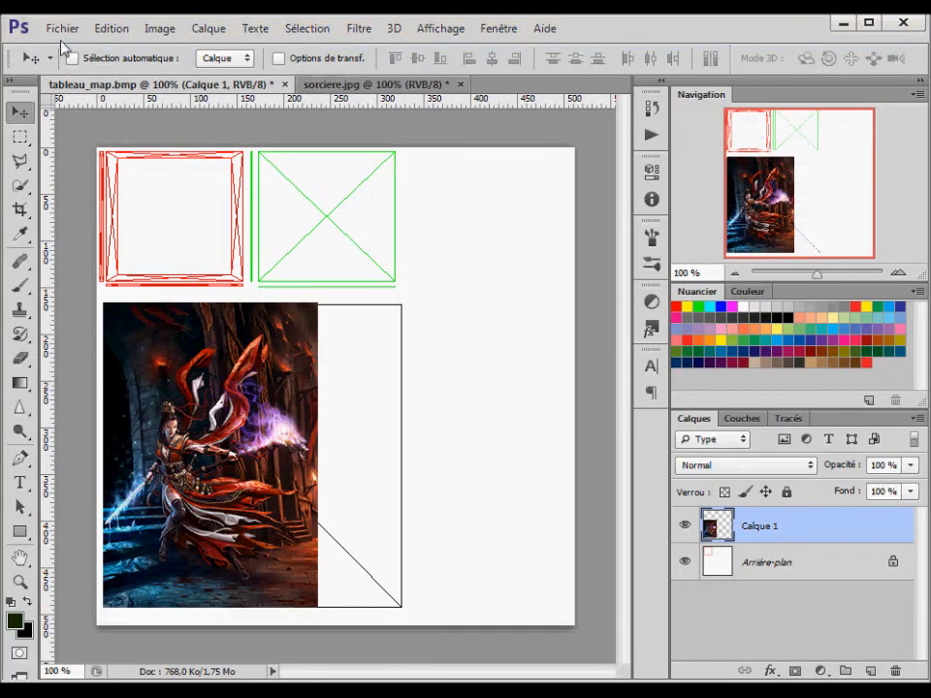
# Open the tableau_map2 bitmap from the creation folder in Photoshop.
pyautogui.click(62, 28)
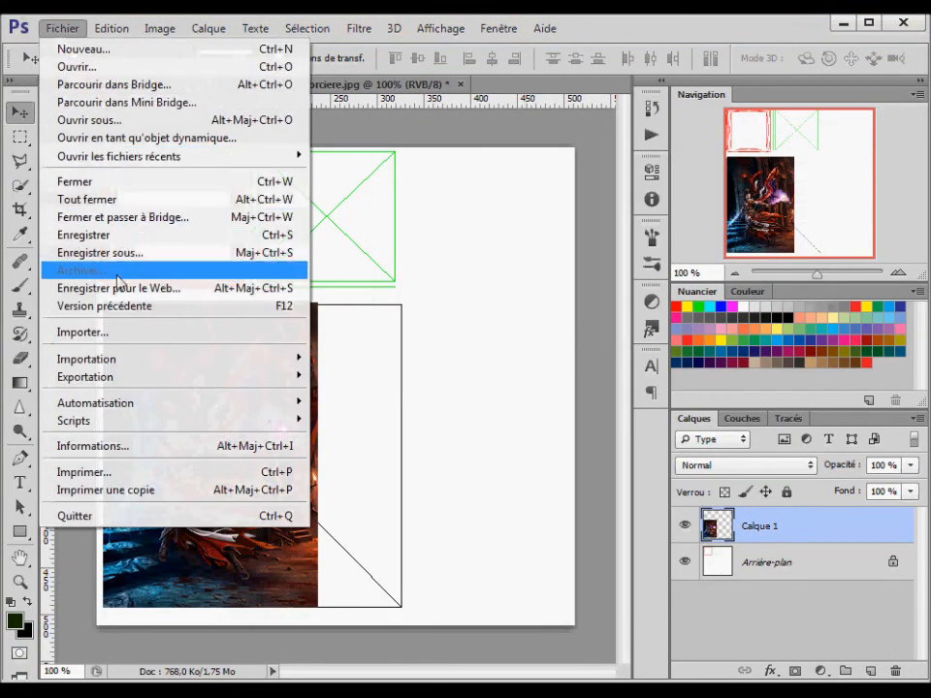
pyautogui.click(88, 67)
pyautogui.click(451, 320)
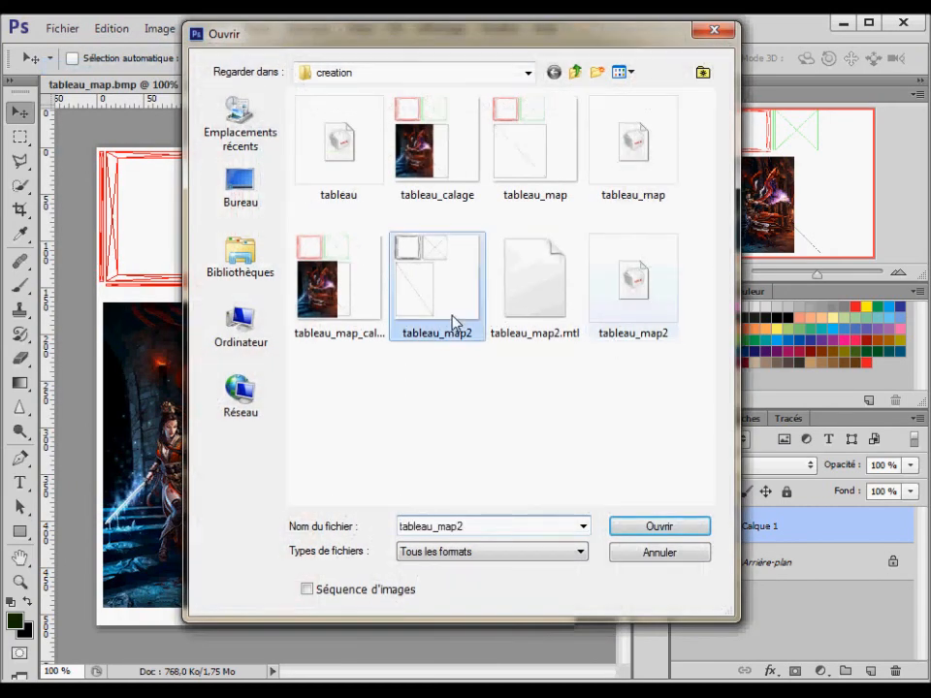
pyautogui.click(667, 530)
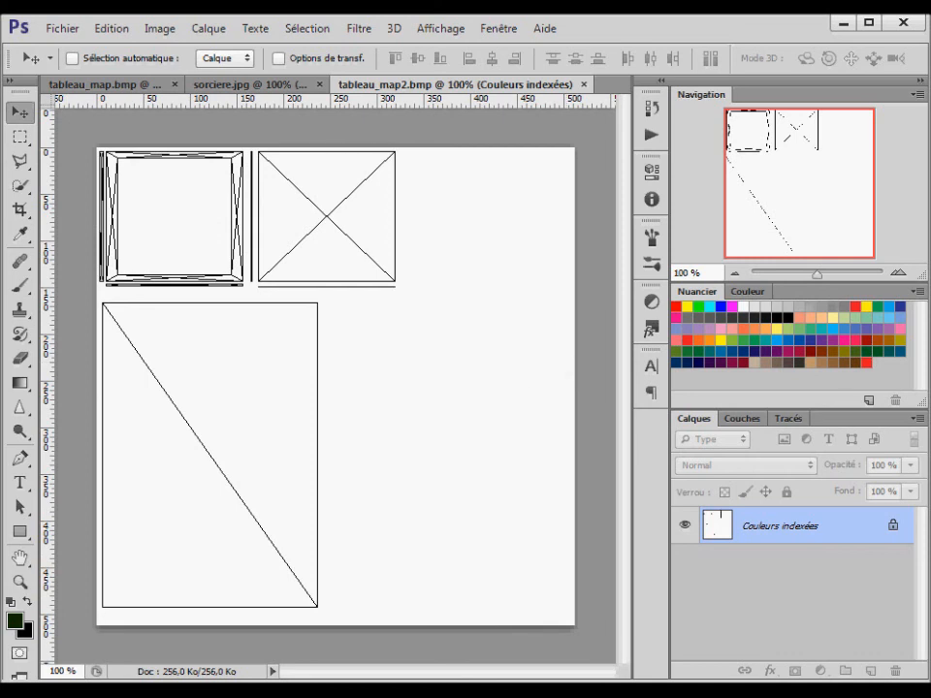
# Switch to the diablo folder in Windows Explorer, compare the dimensions of the sorciere, feticheur and chasseur pictures, and close the folder.
pyautogui.hotkey('alt', 'Tab')
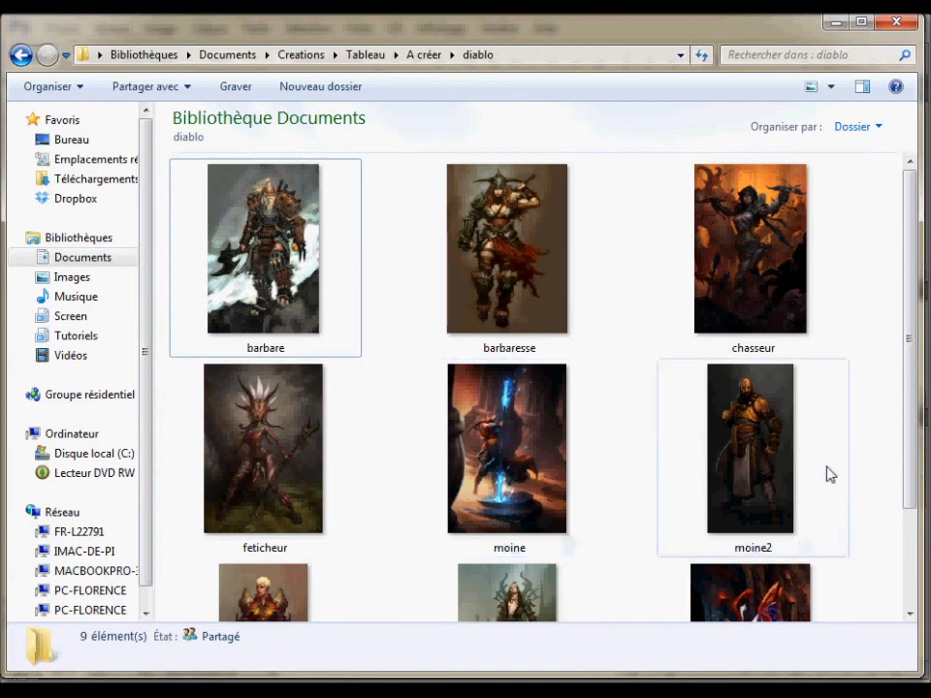
pyautogui.moveTo(910, 365); pyautogui.dragTo(918, 482)
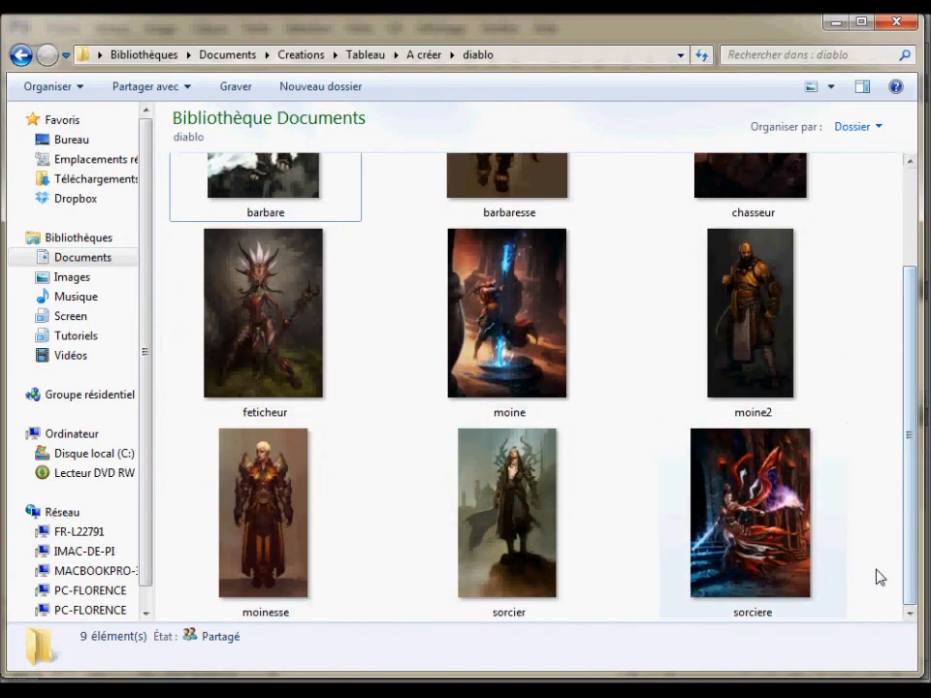
pyautogui.click(799, 567)
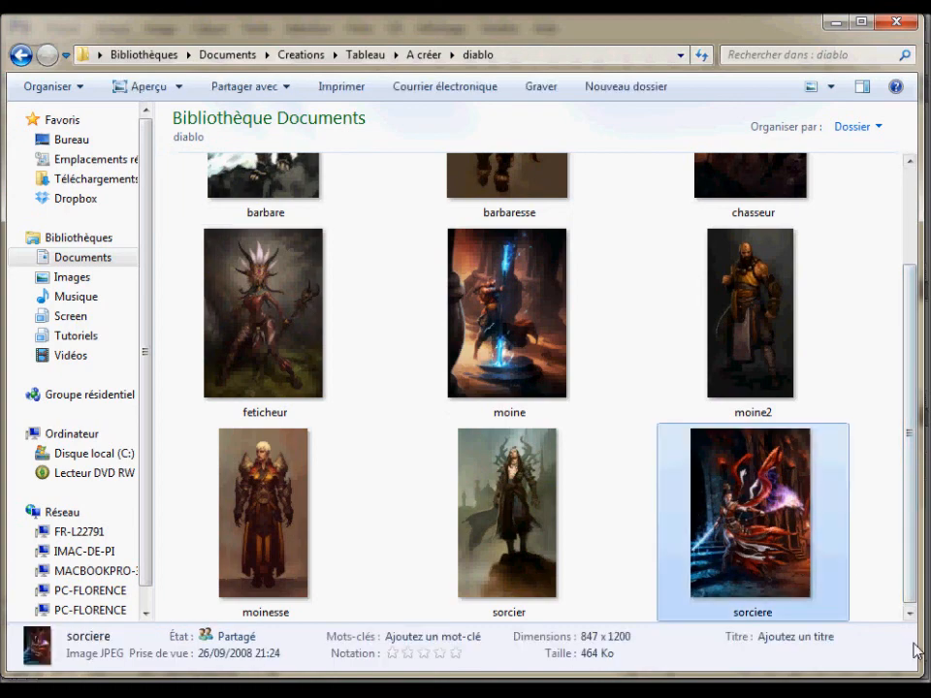
pyautogui.click(284, 353)
pyautogui.moveTo(916, 422); pyautogui.dragTo(922, 307)
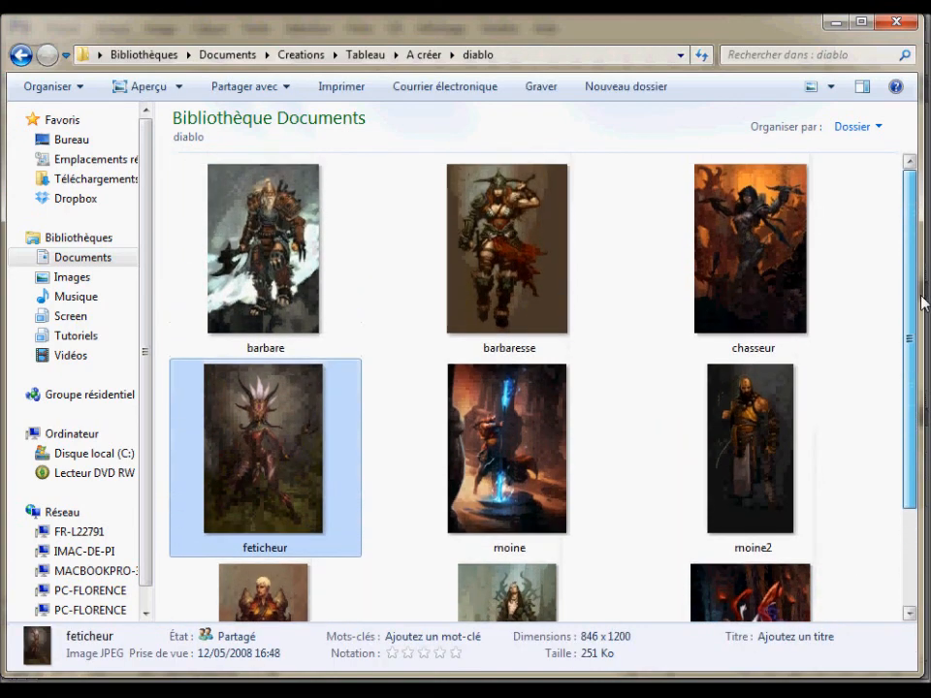
pyautogui.click(782, 265)
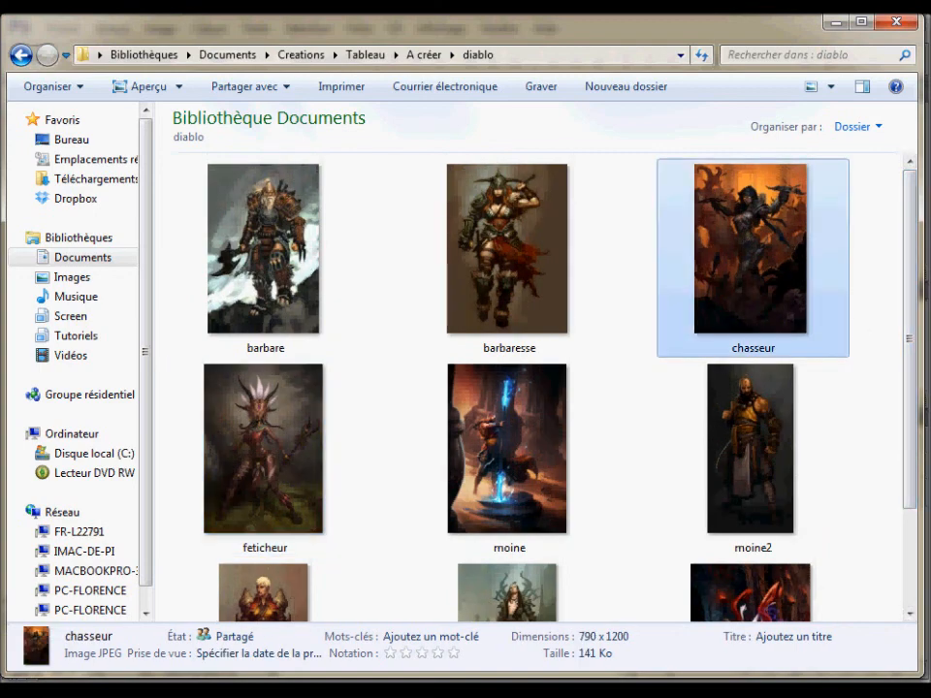
pyautogui.moveTo(912, 420); pyautogui.dragTo(912, 524)
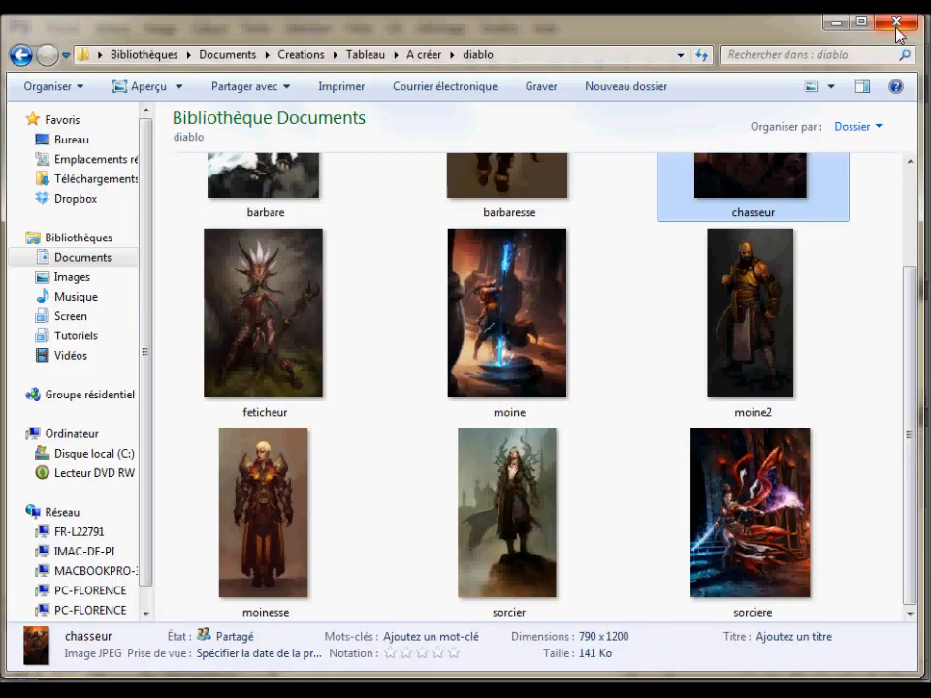
pyautogui.click(896, 23)
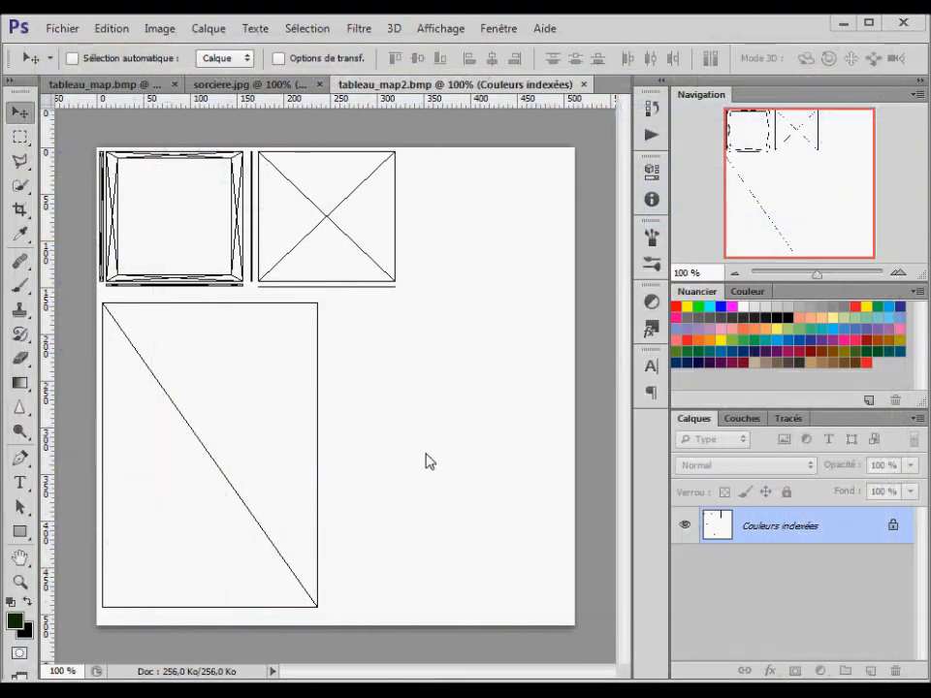